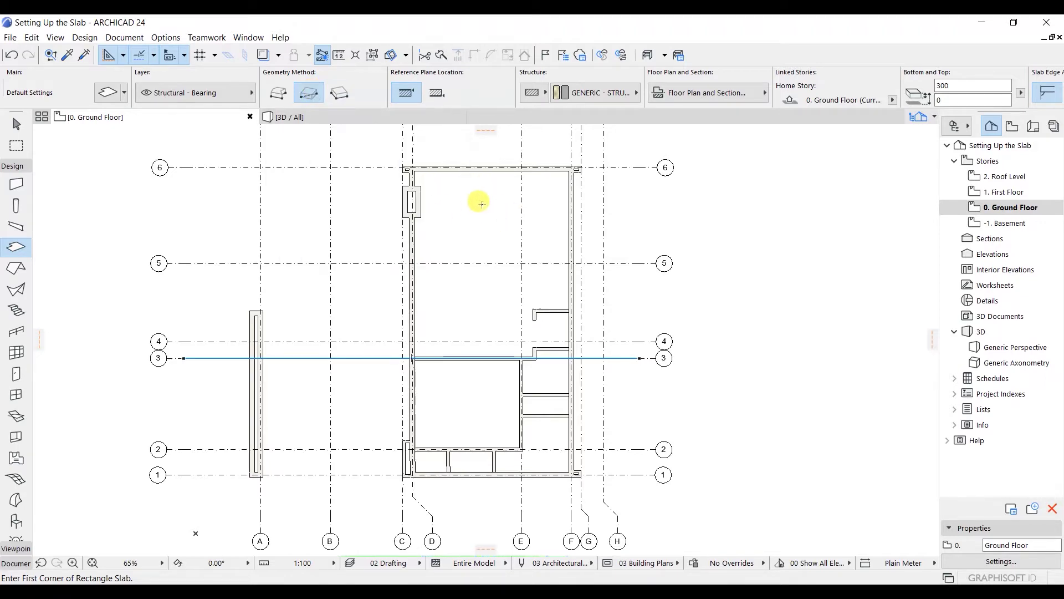
Draw a rectangular slab from the top-left to the bottom-right outer wall corner.
scroll(475, 215, up, 6)
scroll(388, 281, up, 4)
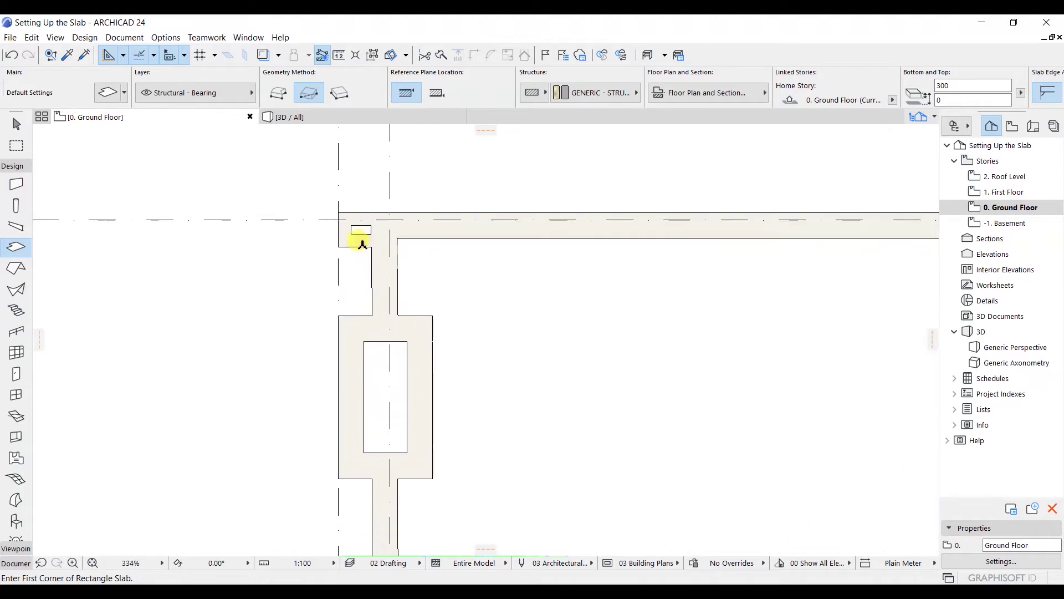
click(340, 211)
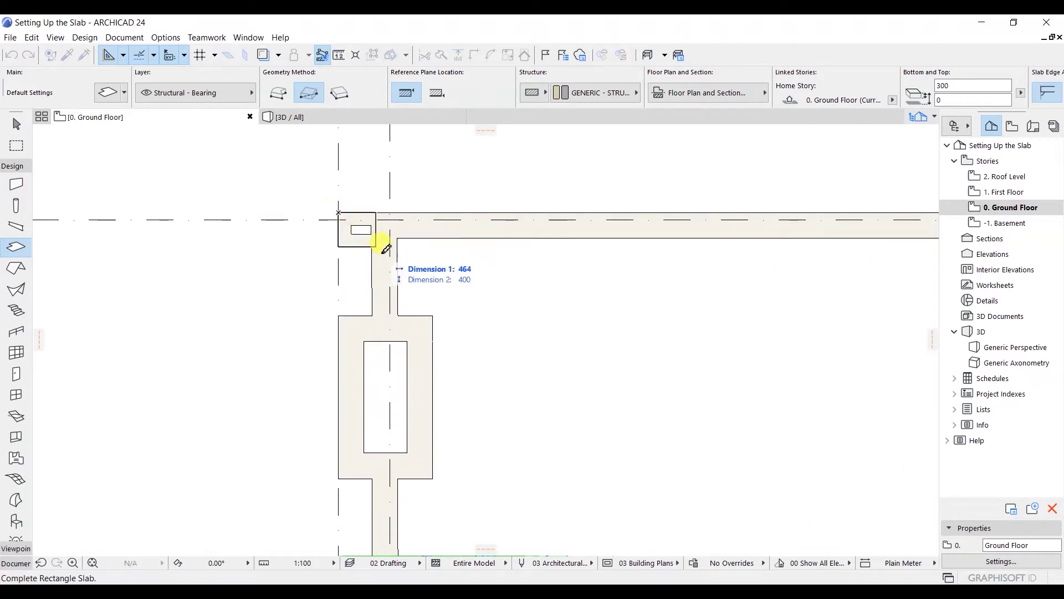
scroll(582, 388, down, 2)
middle_drag(582, 392, 427, 320)
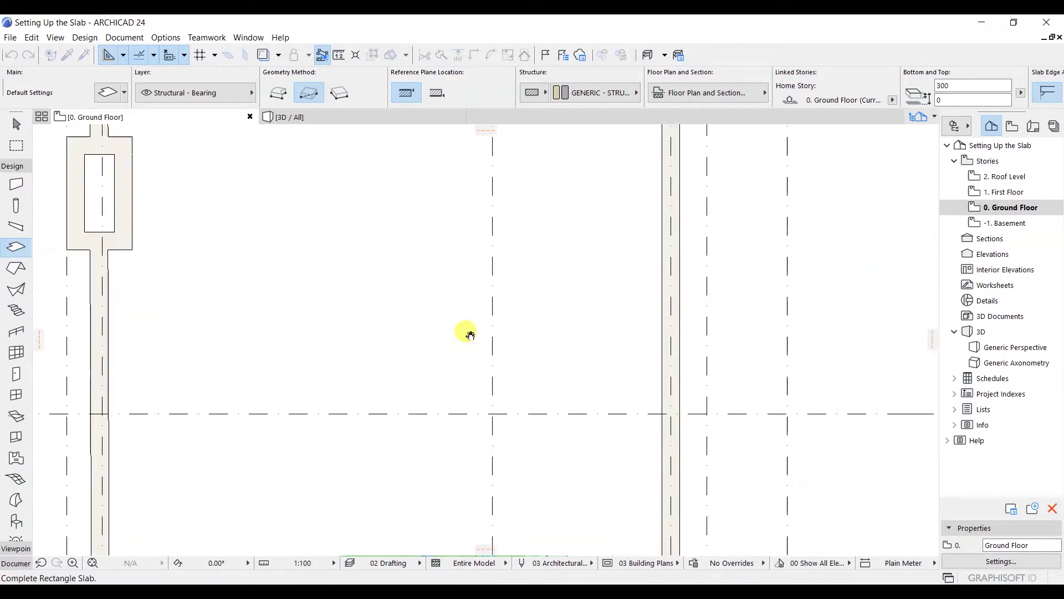
scroll(546, 440, down, 3)
middle_drag(504, 469, 395, 165)
middle_drag(418, 297, 406, 244)
scroll(404, 333, up, 6)
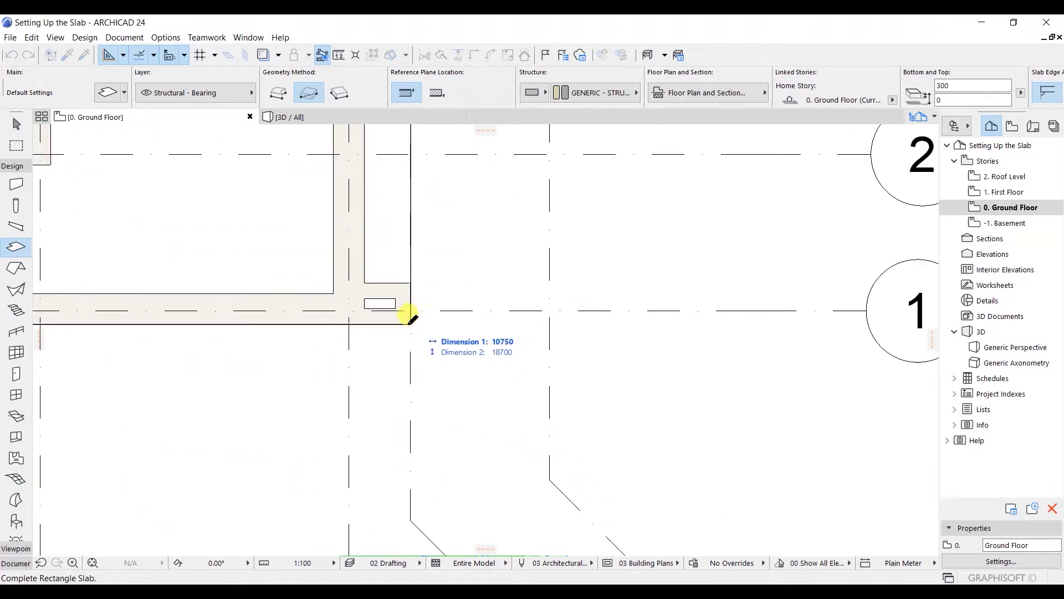
click(410, 321)
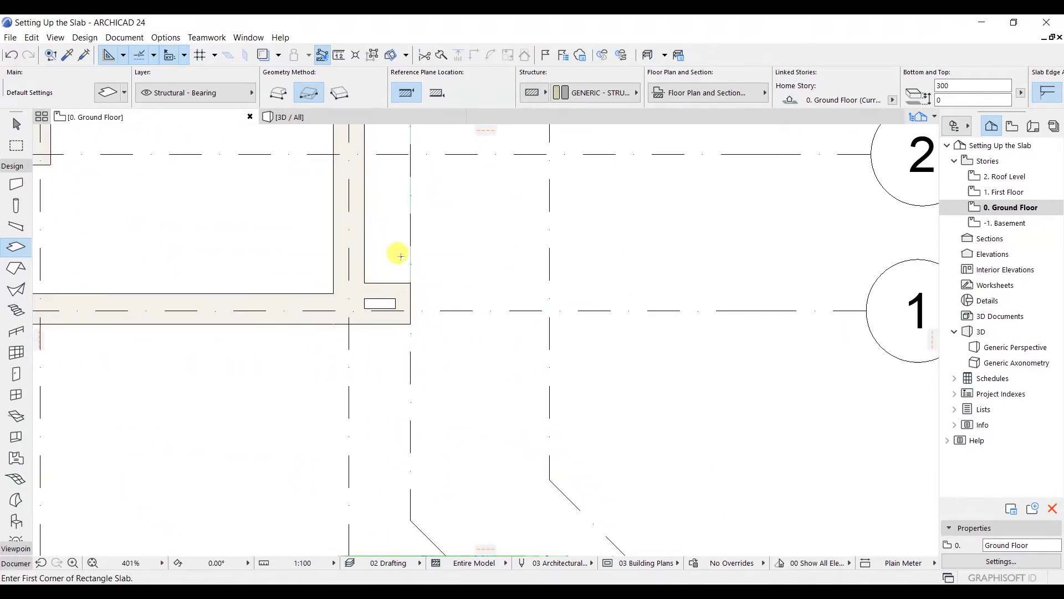
scroll(401, 256, down, 8)
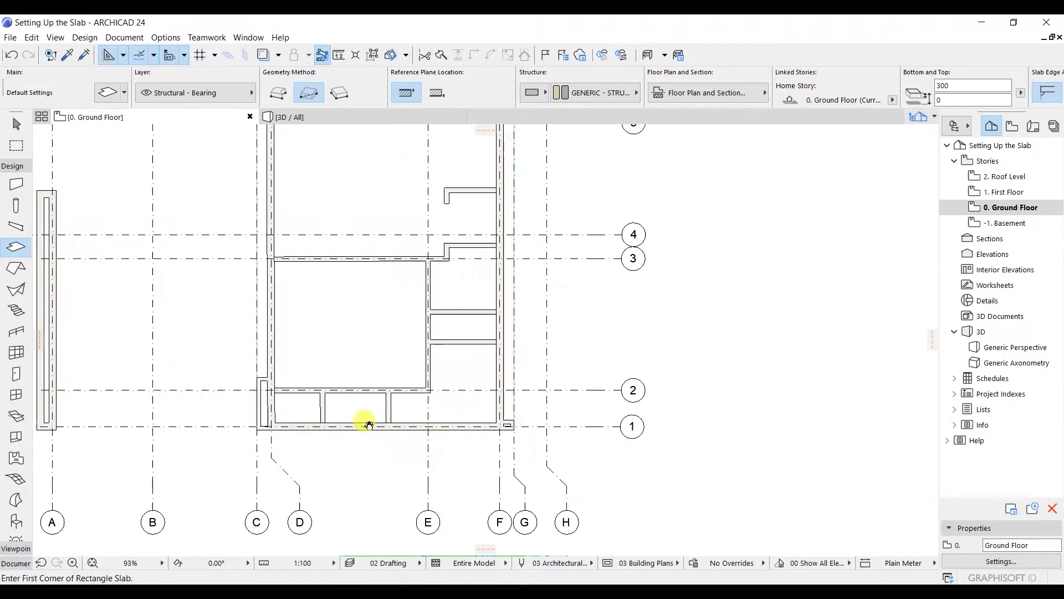
scroll(369, 425, up, 5)
Cancel the stray second slab rectangle started inside the building.
click(381, 272)
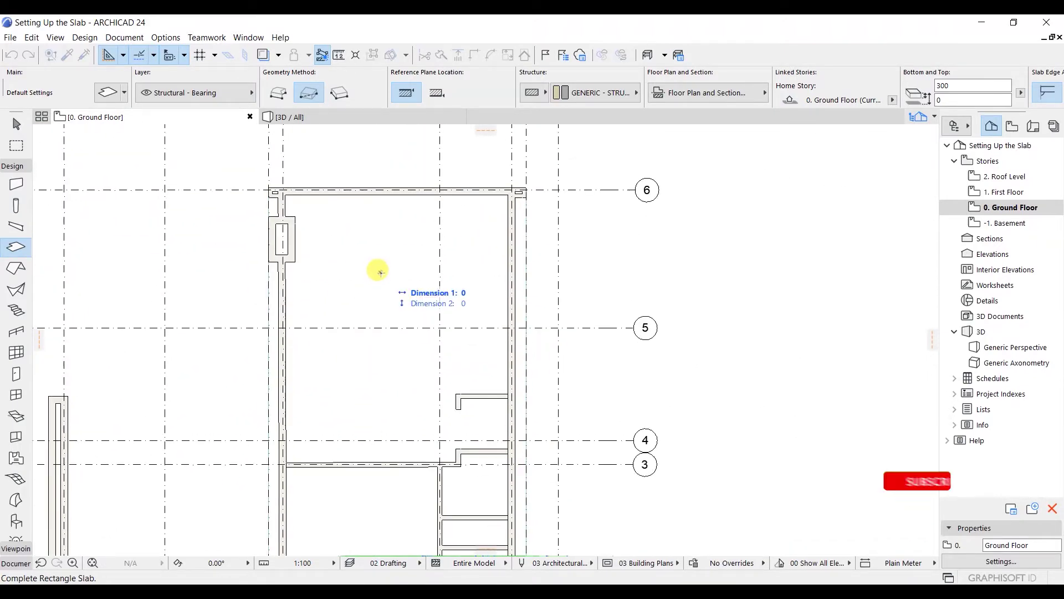
key(Escape)
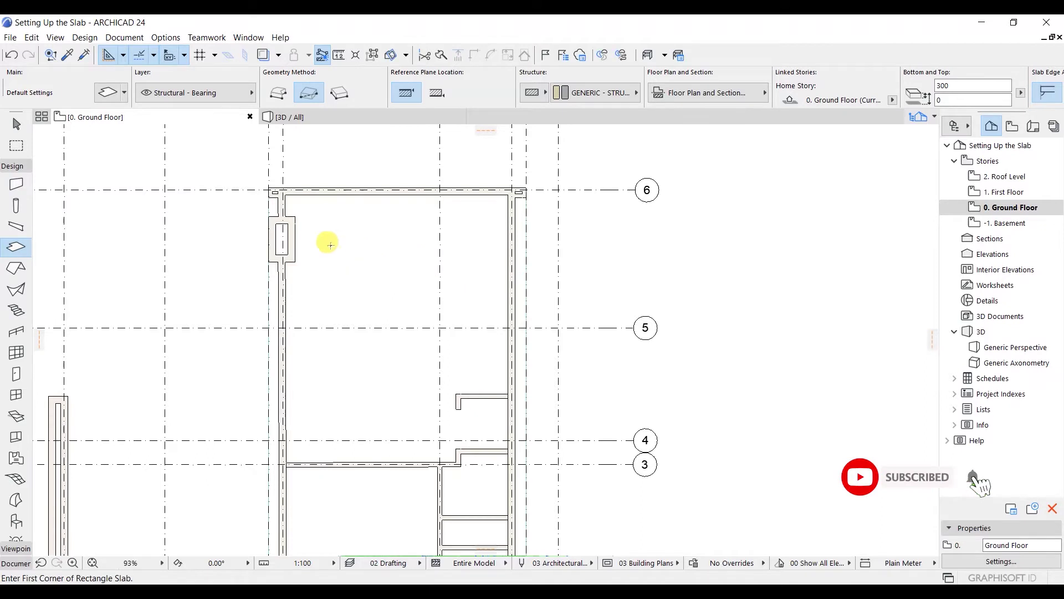
scroll(325, 247, up, 6)
middle_drag(590, 329, 527, 291)
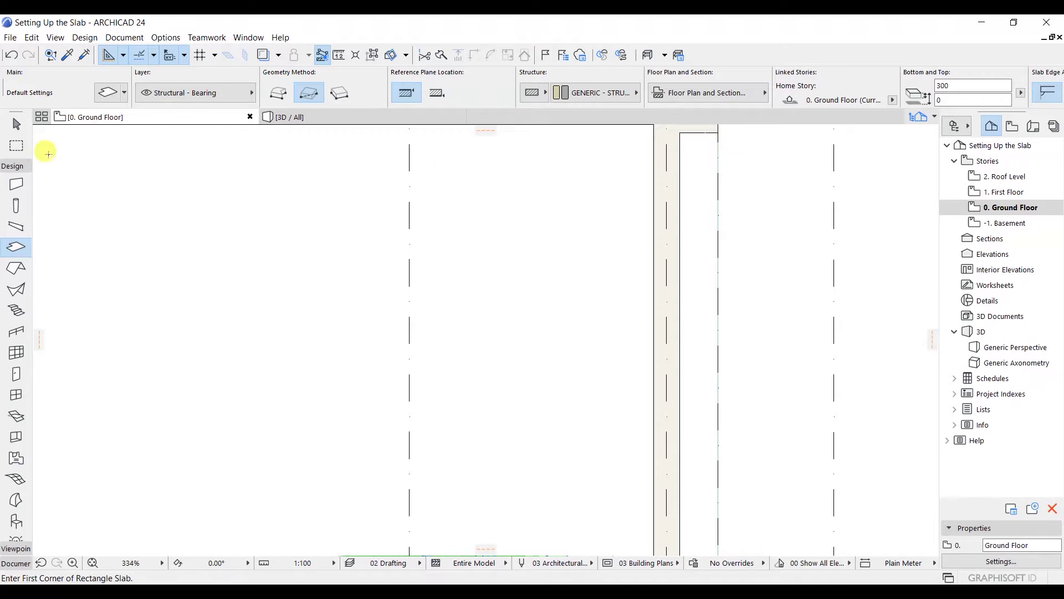
Select the 300-thick ground-floor slab with the Arrow tool and zoom out to check it.
click(16, 123)
scroll(532, 279, down, 5)
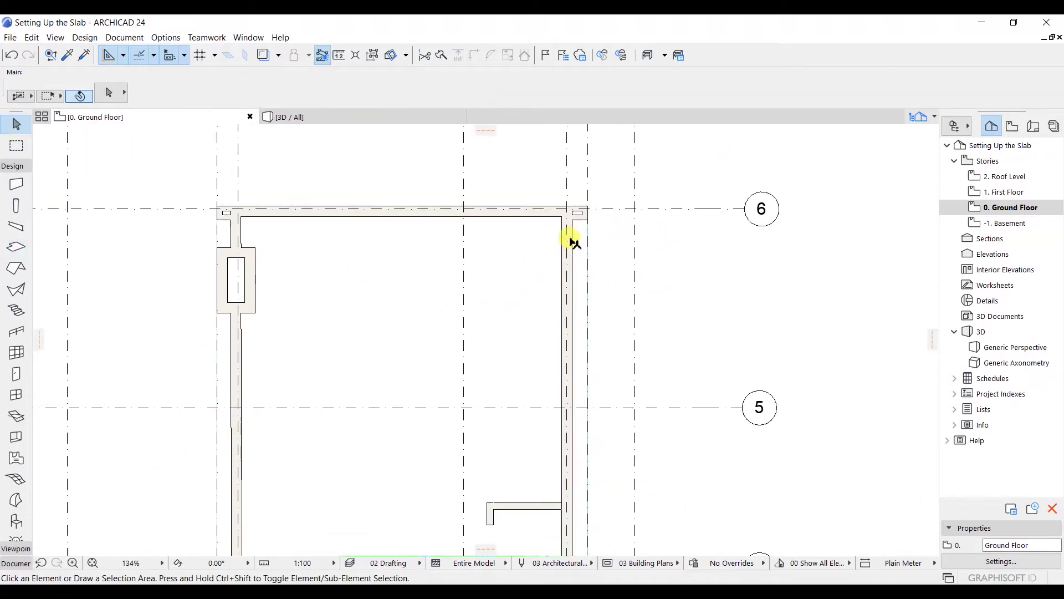
click(588, 229)
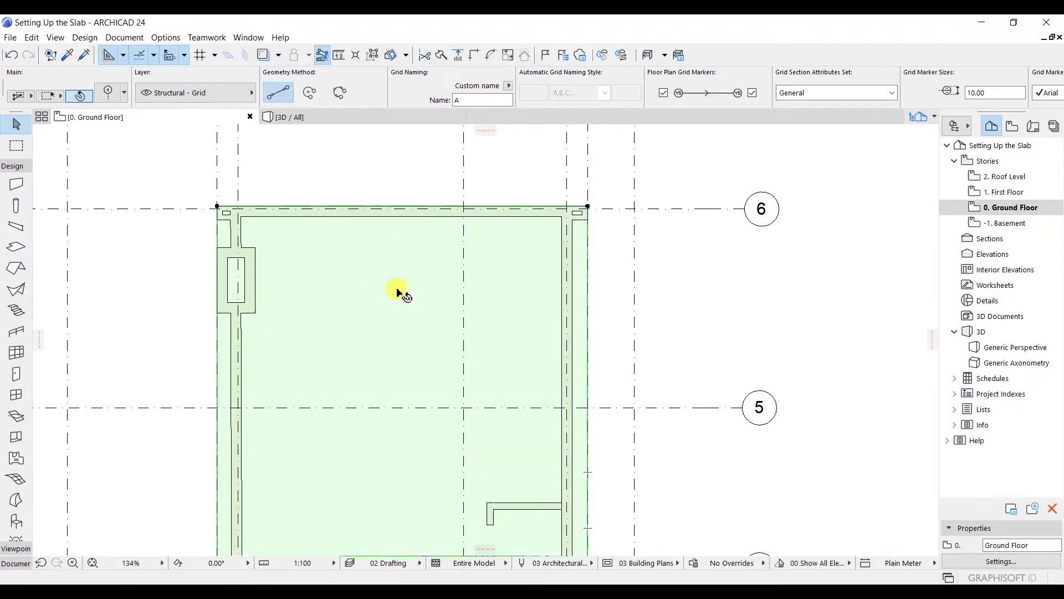
click(392, 291)
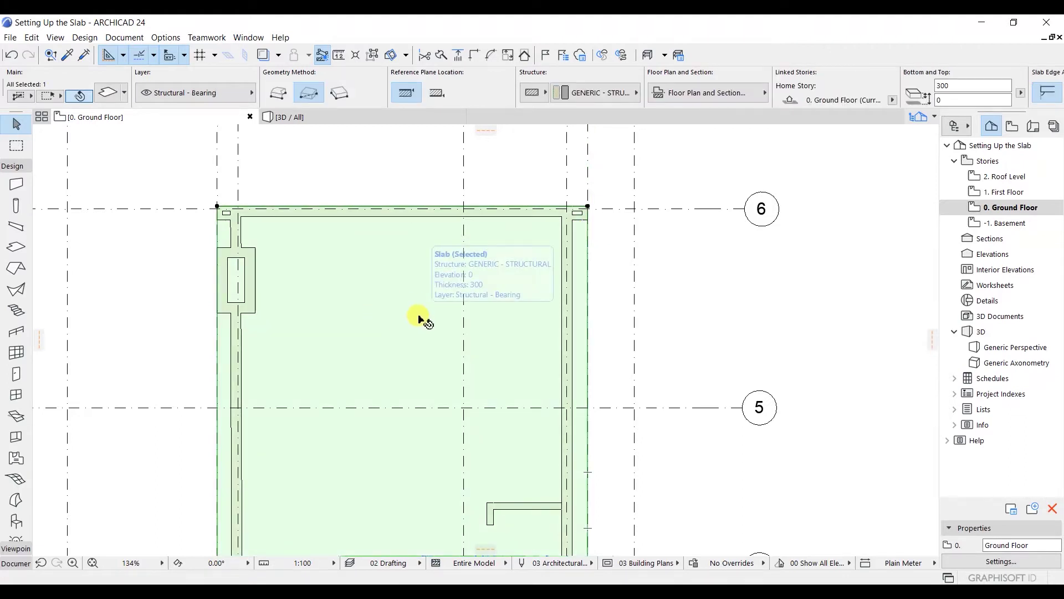
key(Escape)
click(406, 306)
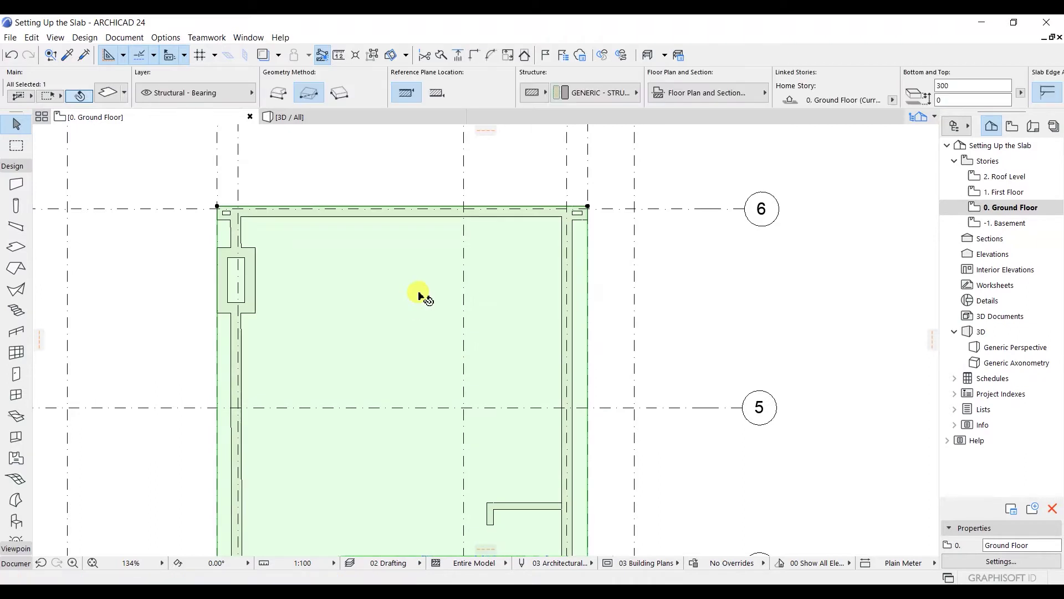
middle_drag(384, 357, 380, 333)
middle_drag(384, 400, 380, 368)
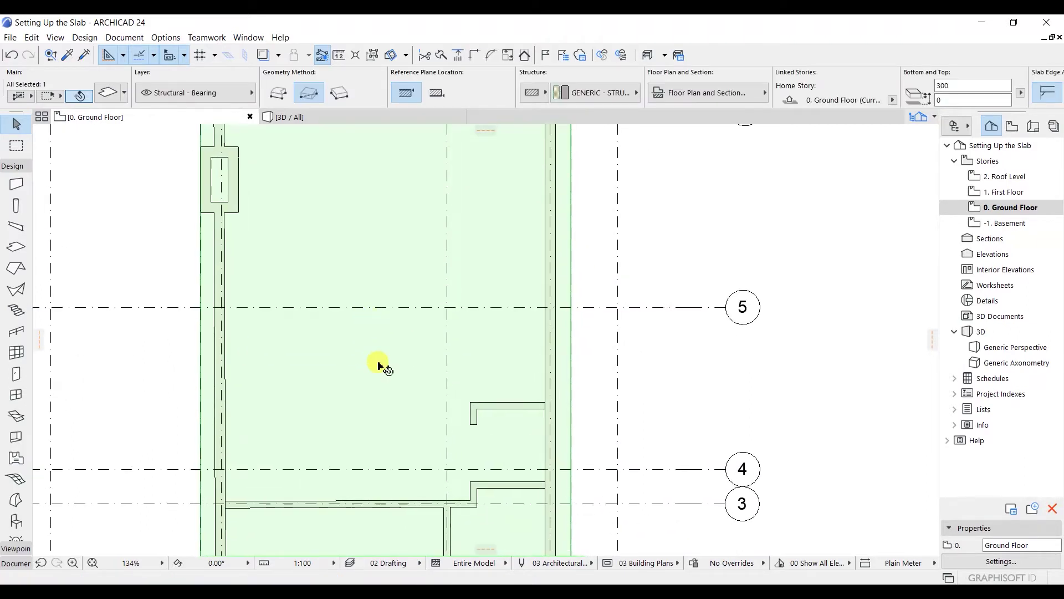
scroll(387, 390, down, 2)
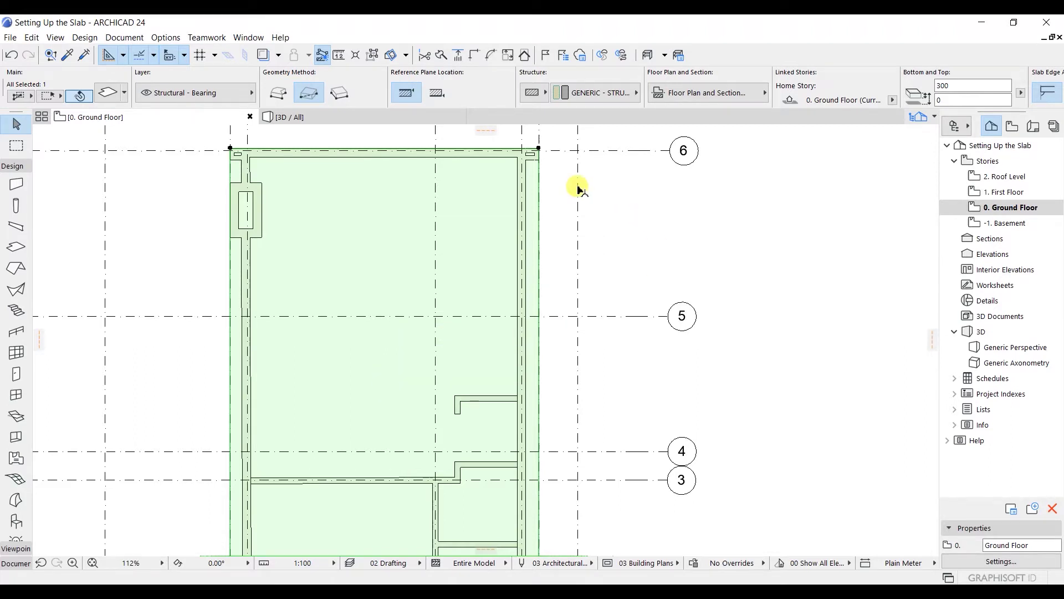
Insert a new polygon node on the slab's right edge just below the corner.
scroll(577, 185, up, 3)
scroll(527, 207, up, 2)
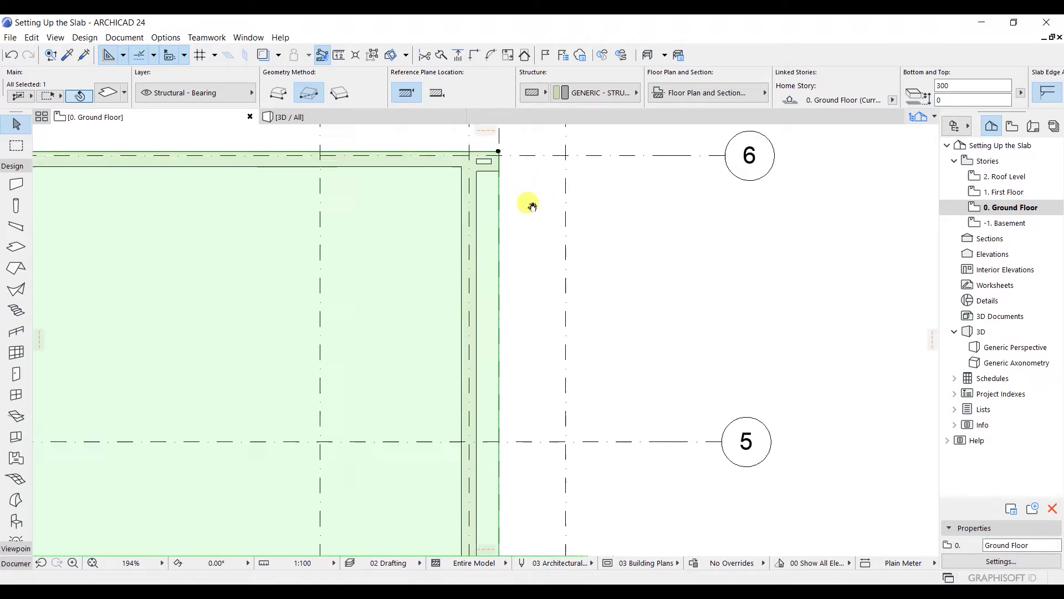
scroll(480, 227, up, 2)
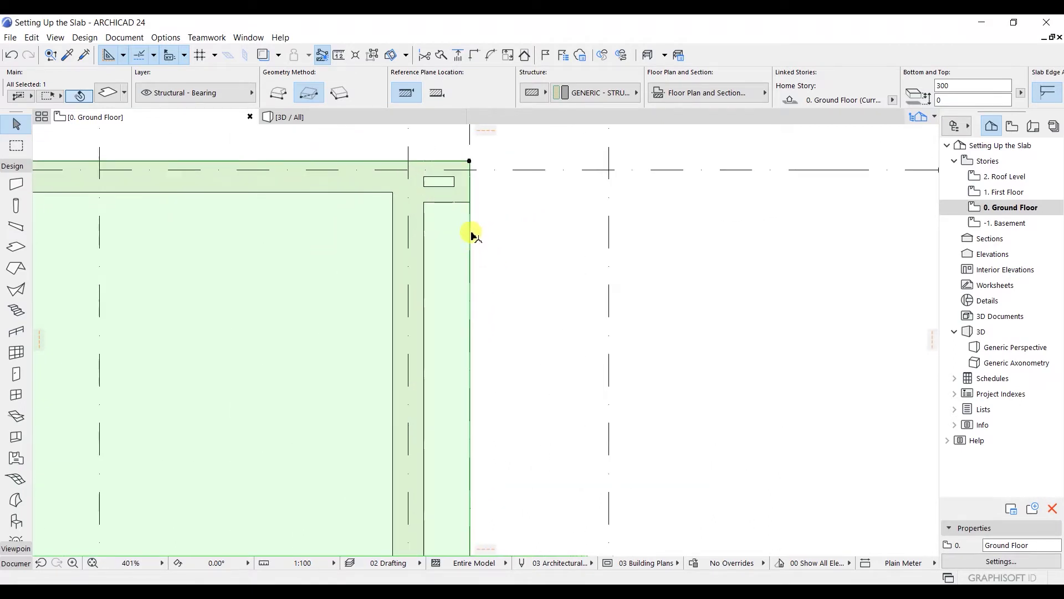
click(471, 235)
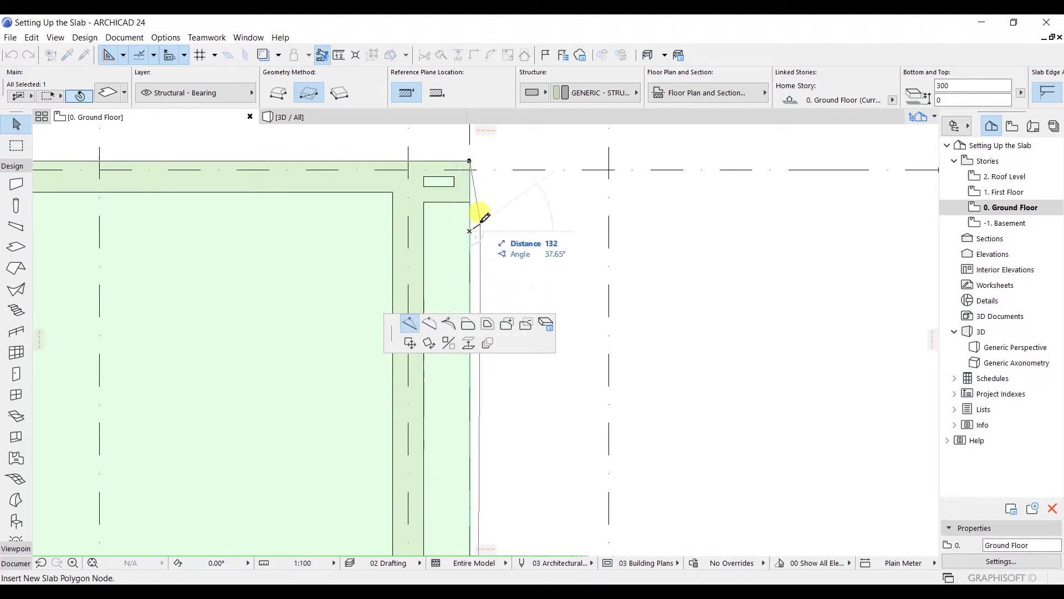
click(470, 202)
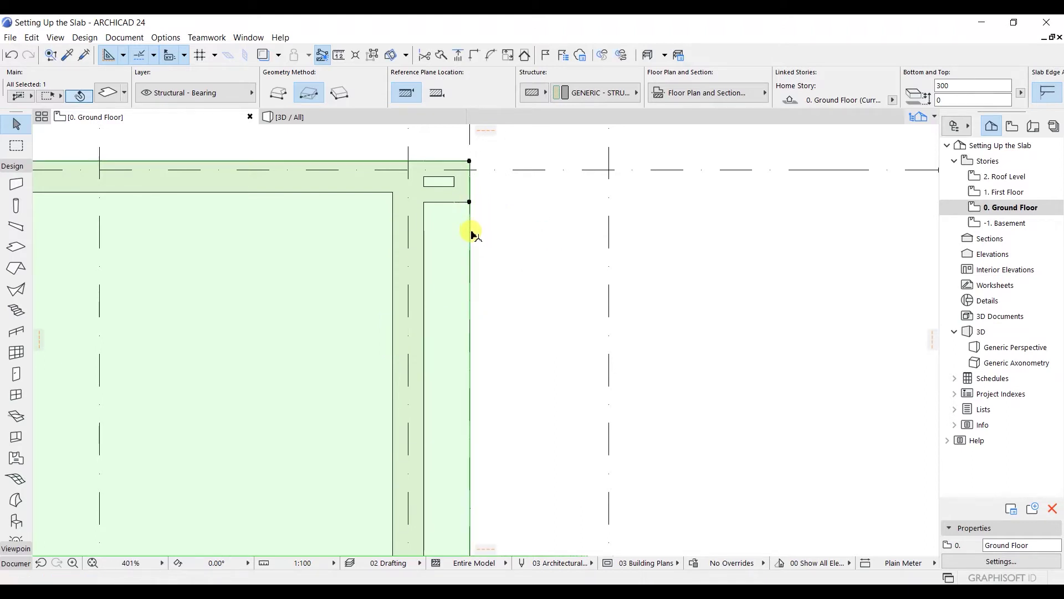
Insert another polygon node at the slab corner beside grid line 1.
scroll(490, 318, down, 3)
middle_drag(490, 319, 465, 261)
shift+scroll(475, 333, down, 3)
scroll(444, 349, down, 3)
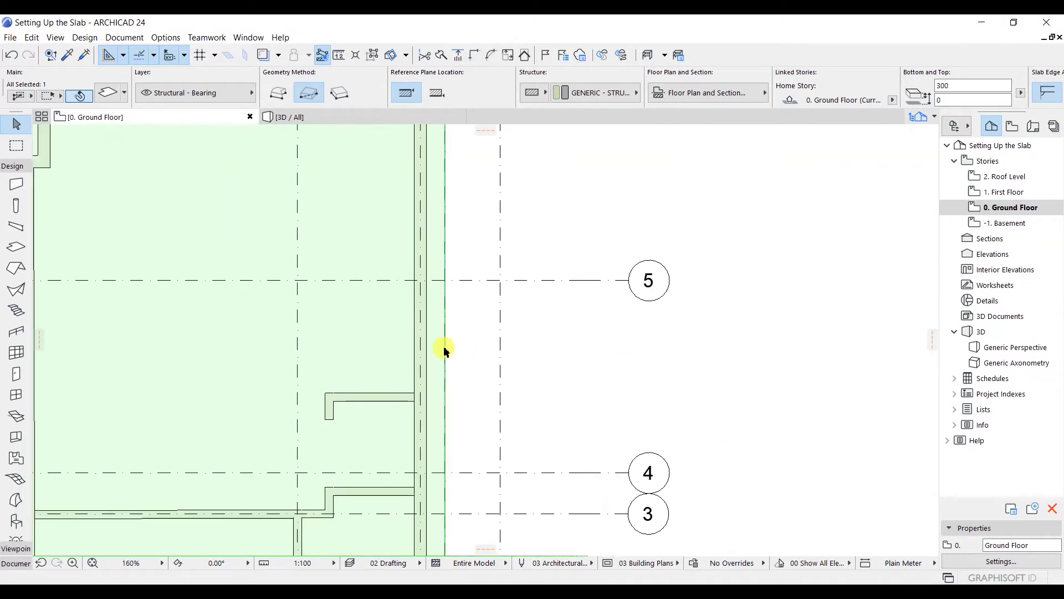
shift+scroll(463, 255, down, 5)
shift+scroll(471, 278, down, 2)
scroll(442, 376, up, 3)
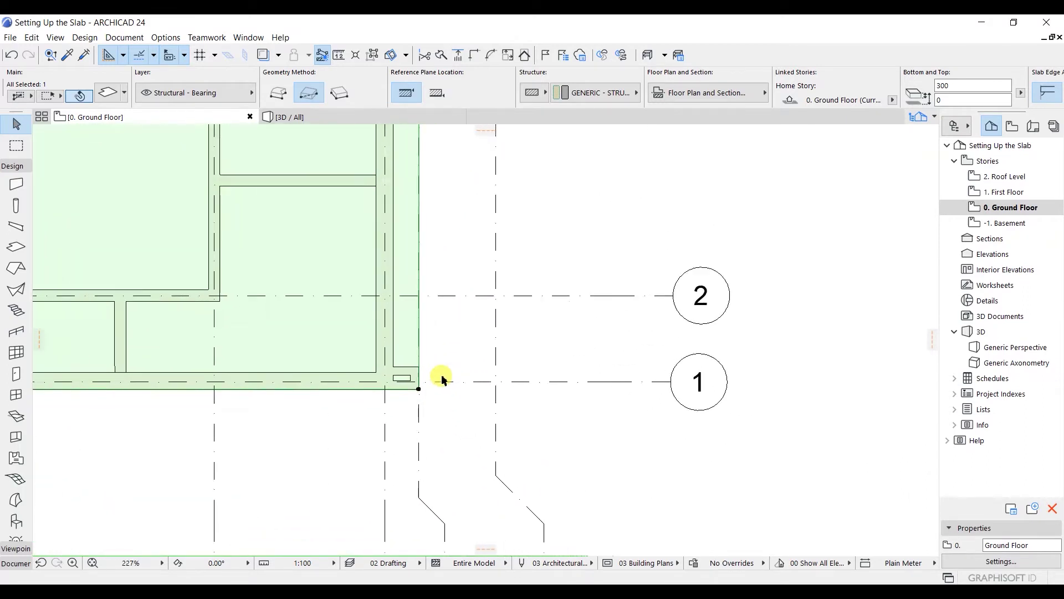
click(417, 351)
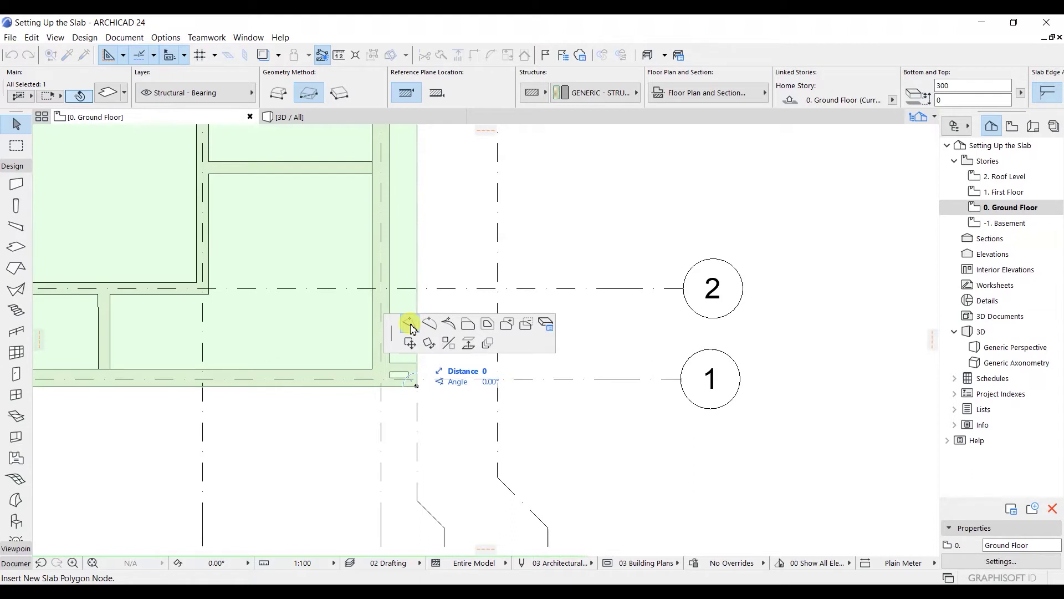
click(416, 361)
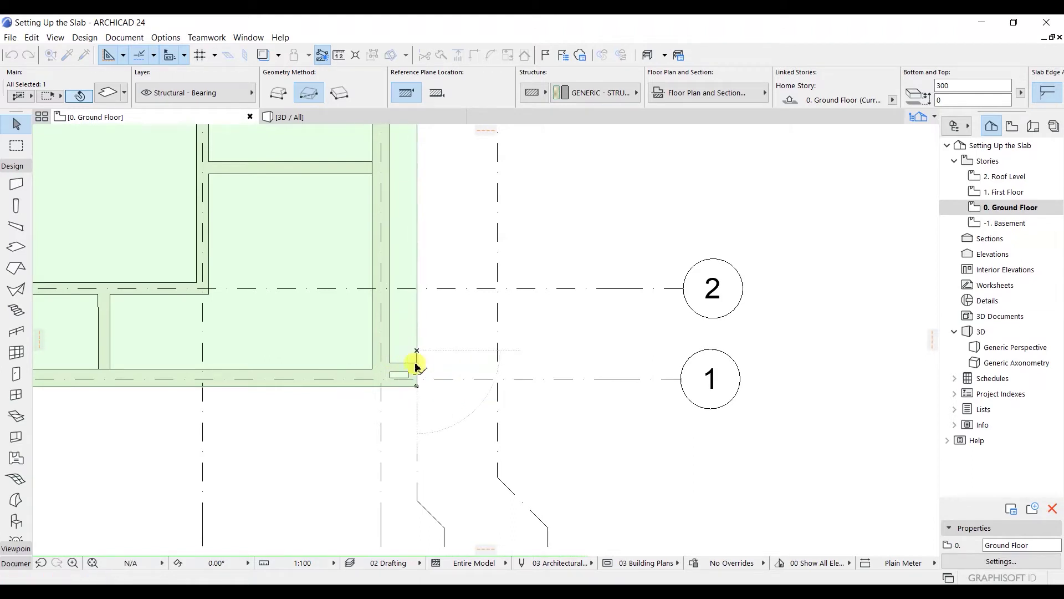
scroll(428, 283, down, 4)
middle_drag(423, 274, 469, 309)
middle_drag(460, 262, 456, 237)
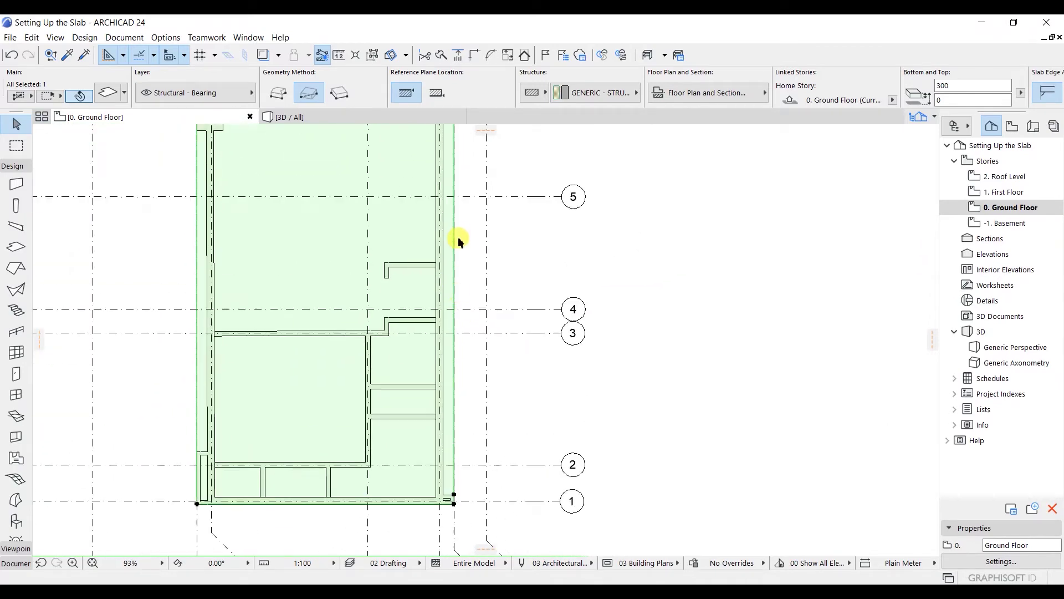
Offset the slab's right edge inward onto the exterior wall face up to grid line 6.
scroll(455, 261, down, 2)
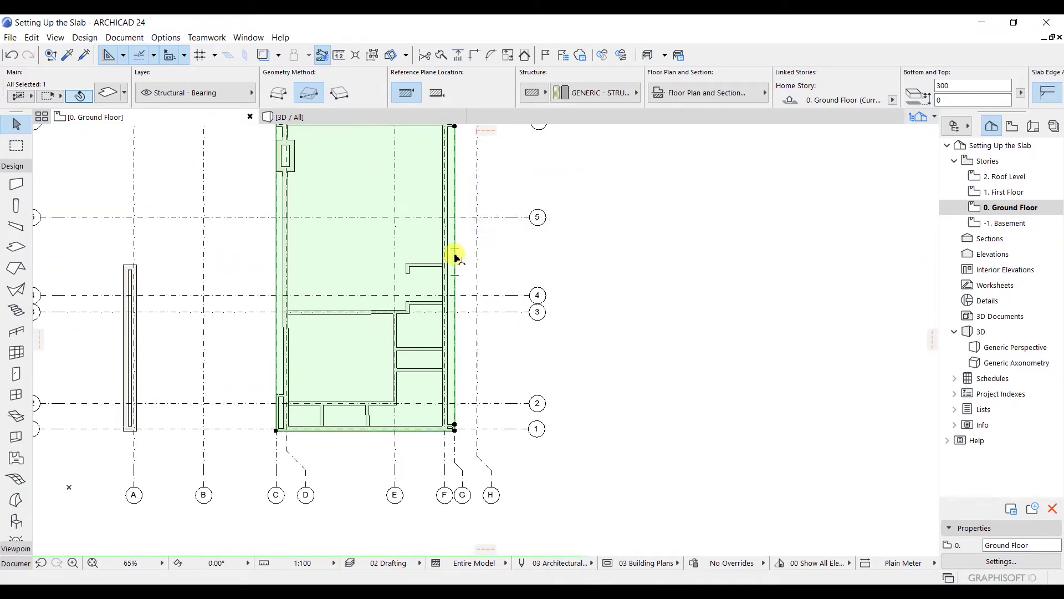
click(456, 253)
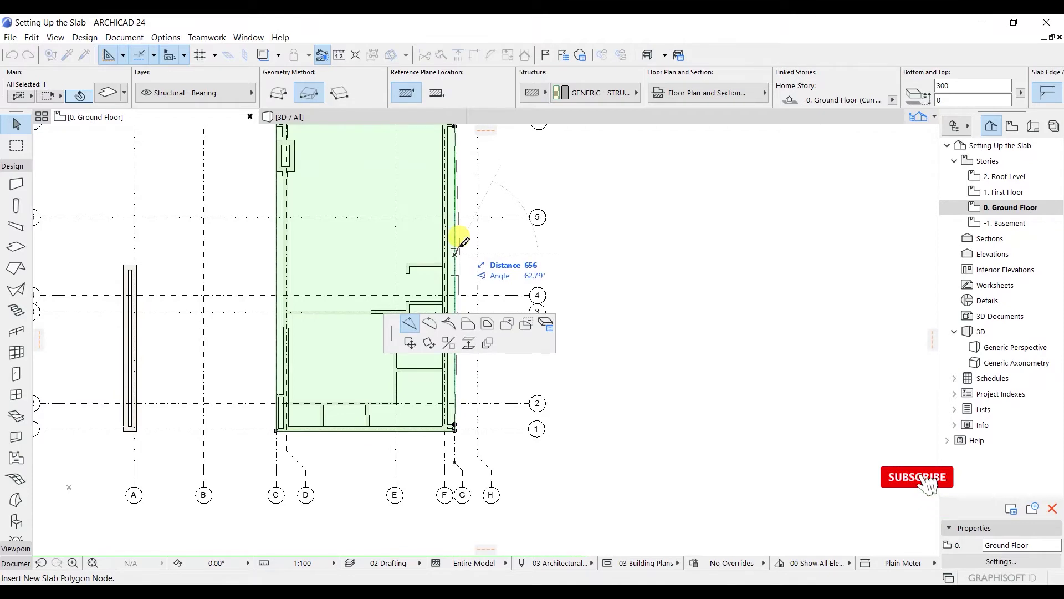
middle_drag(473, 190, 427, 219)
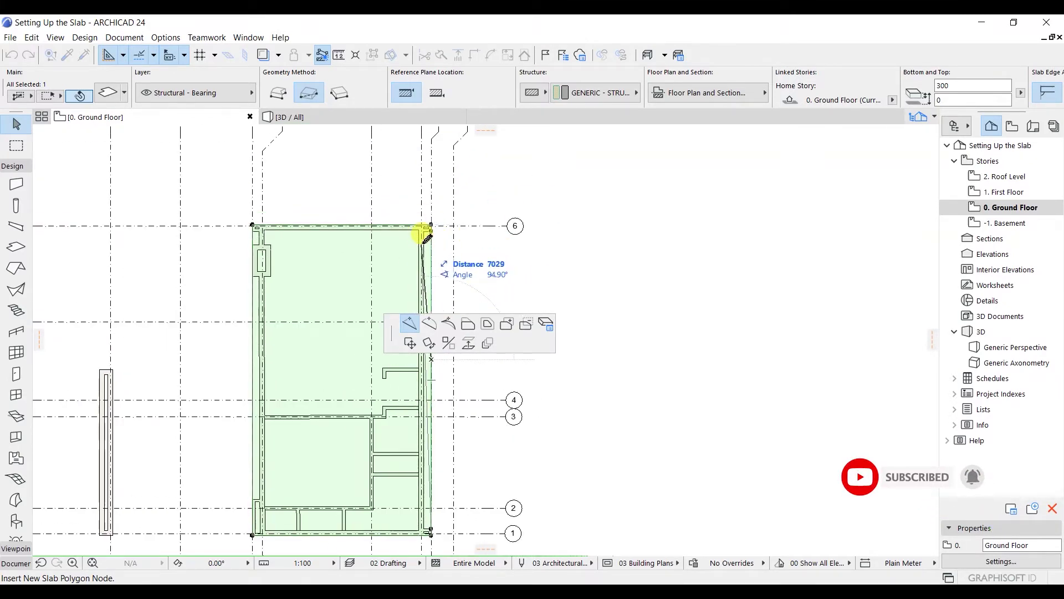
scroll(440, 240, up, 1)
scroll(441, 239, up, 5)
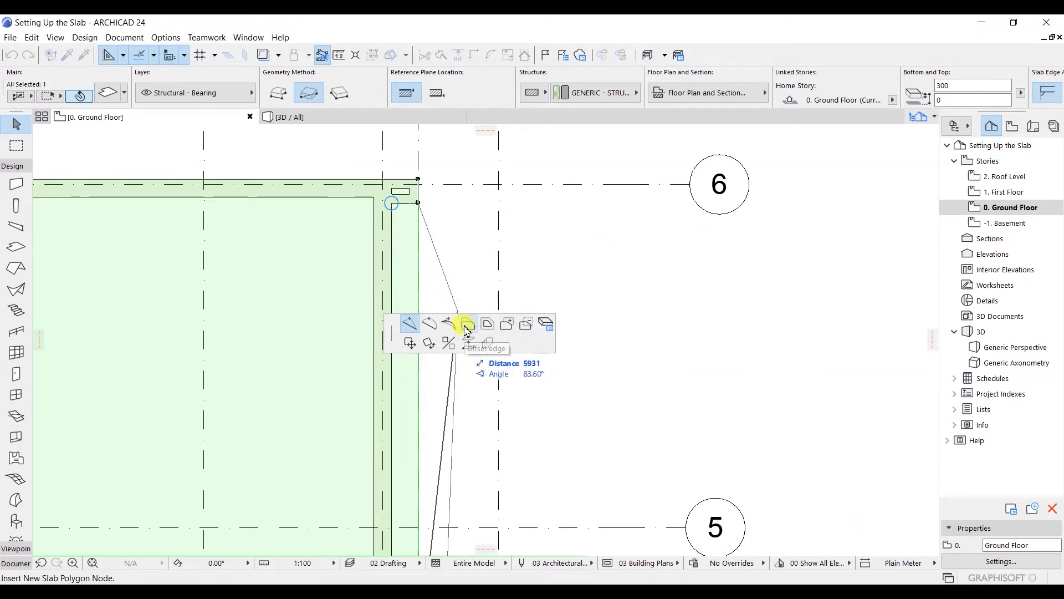
click(466, 325)
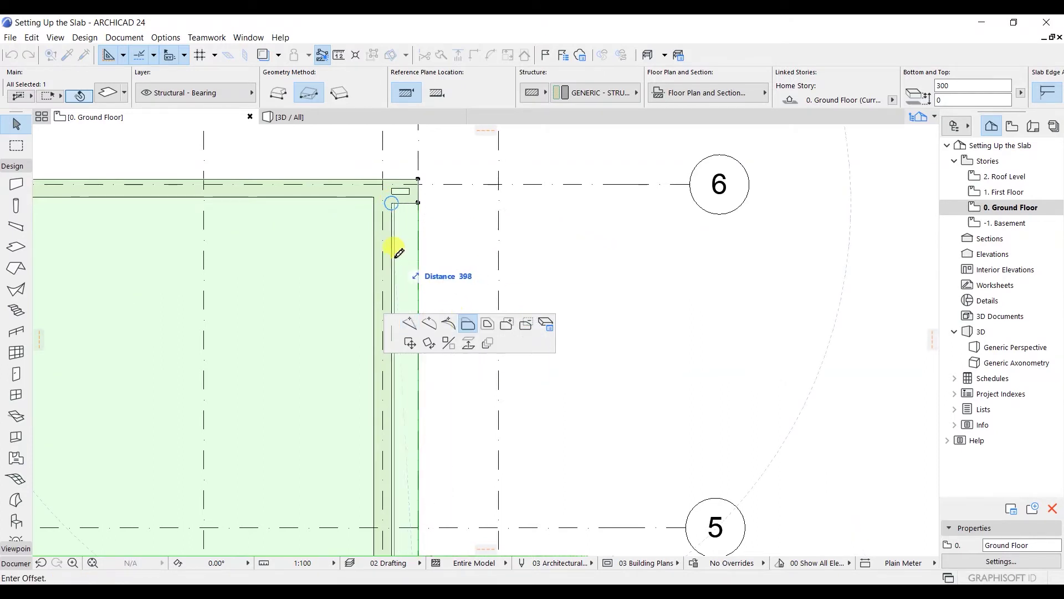
scroll(431, 233, down, 1)
scroll(404, 219, down, 1)
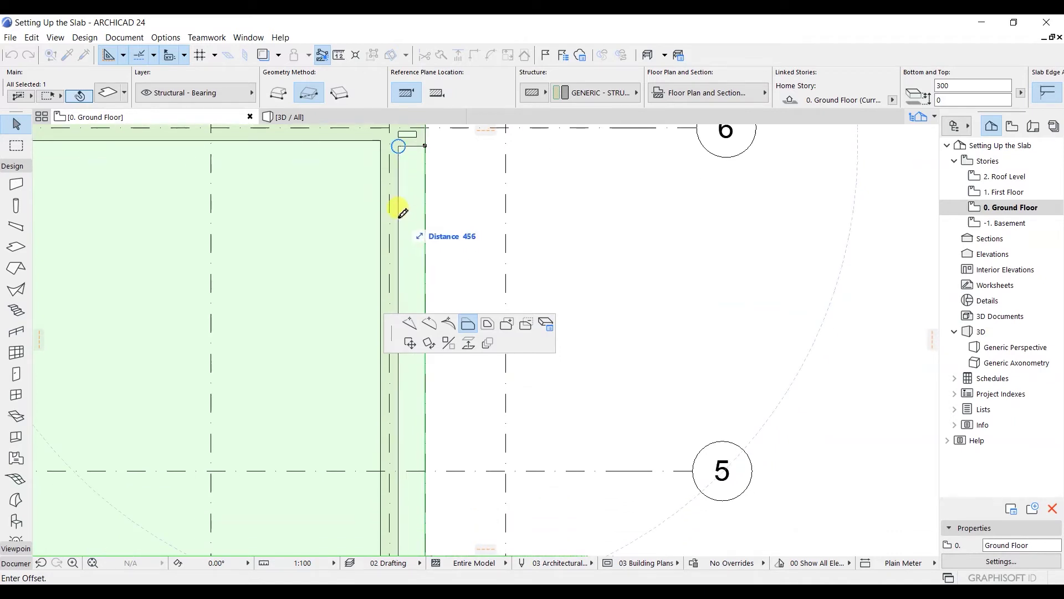
click(400, 214)
scroll(430, 222, up, 5)
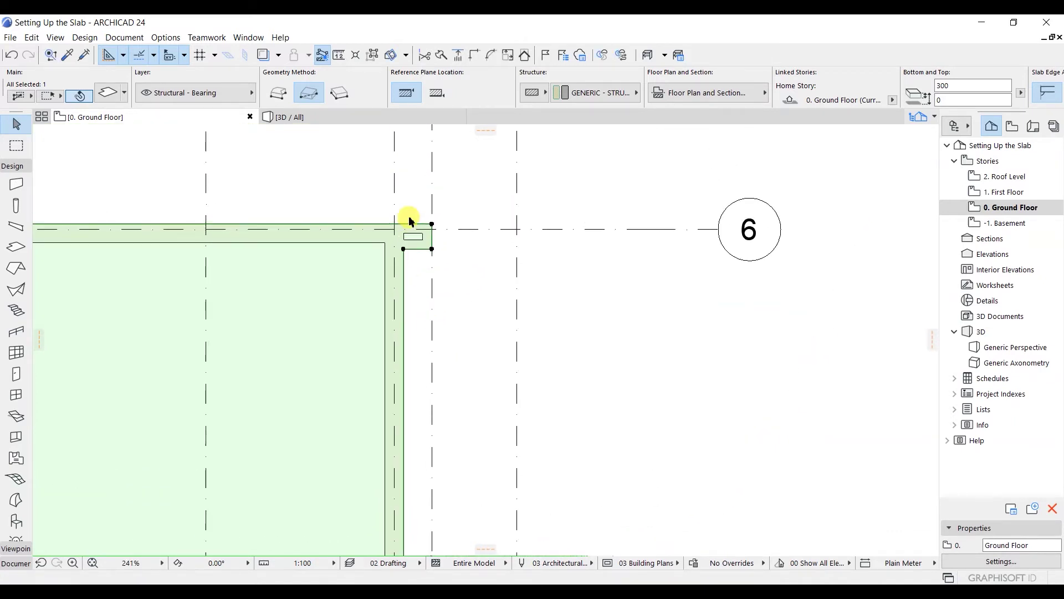
scroll(416, 314, down, 6)
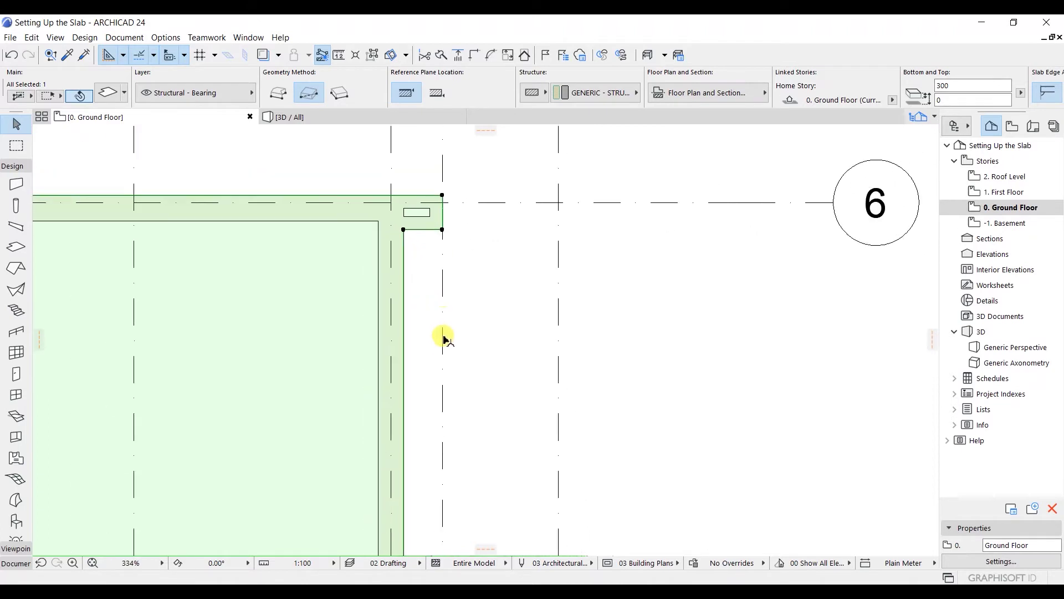
scroll(448, 370, down, 3)
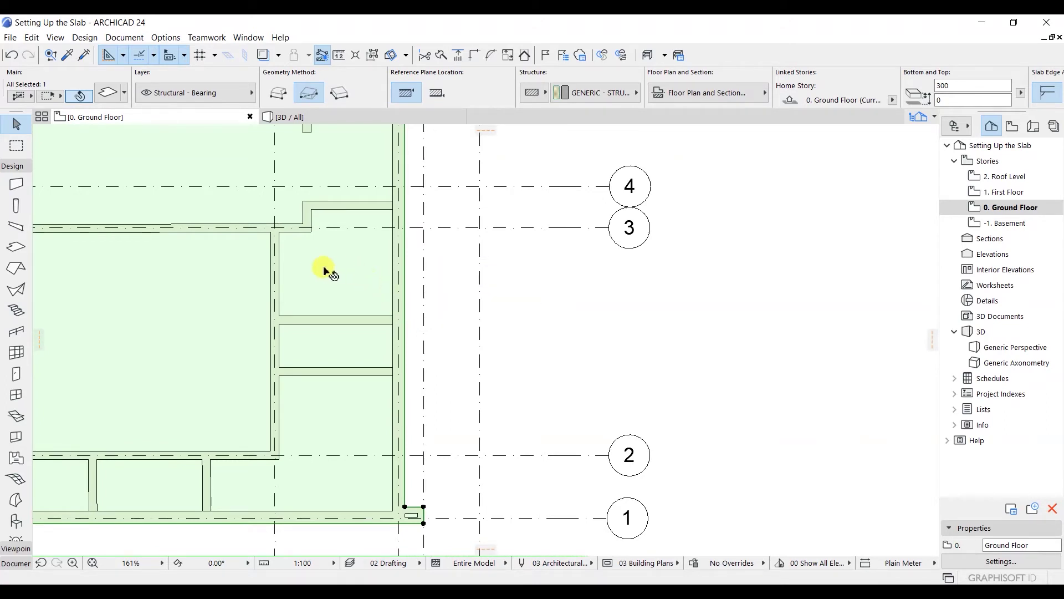
shift+scroll(310, 261, left, 10)
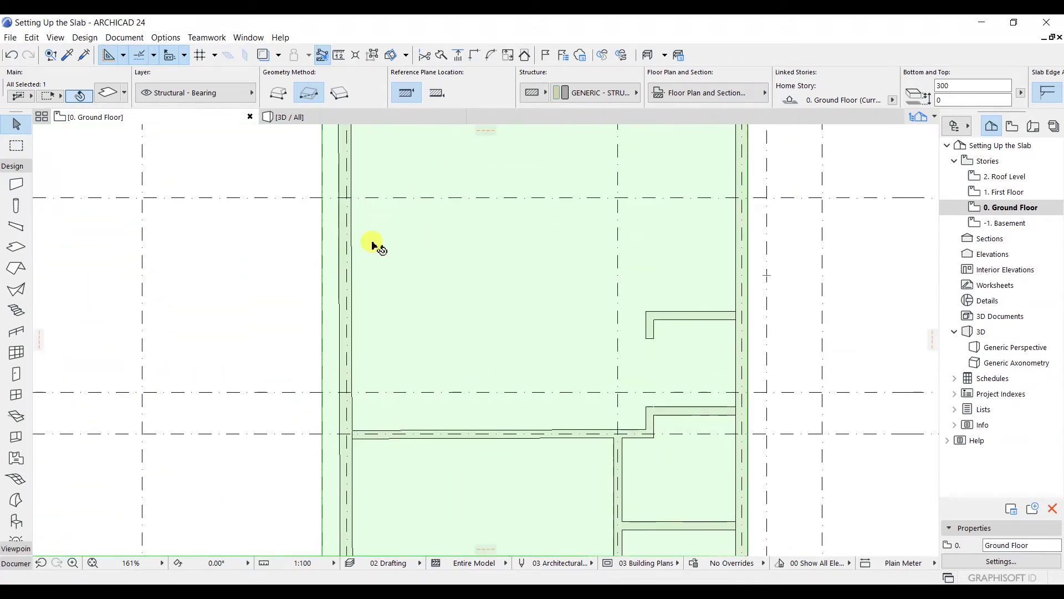
Insert a node on the slab's left edge at the upper wall corner, redoing a misplaced one.
scroll(357, 301, up, 5)
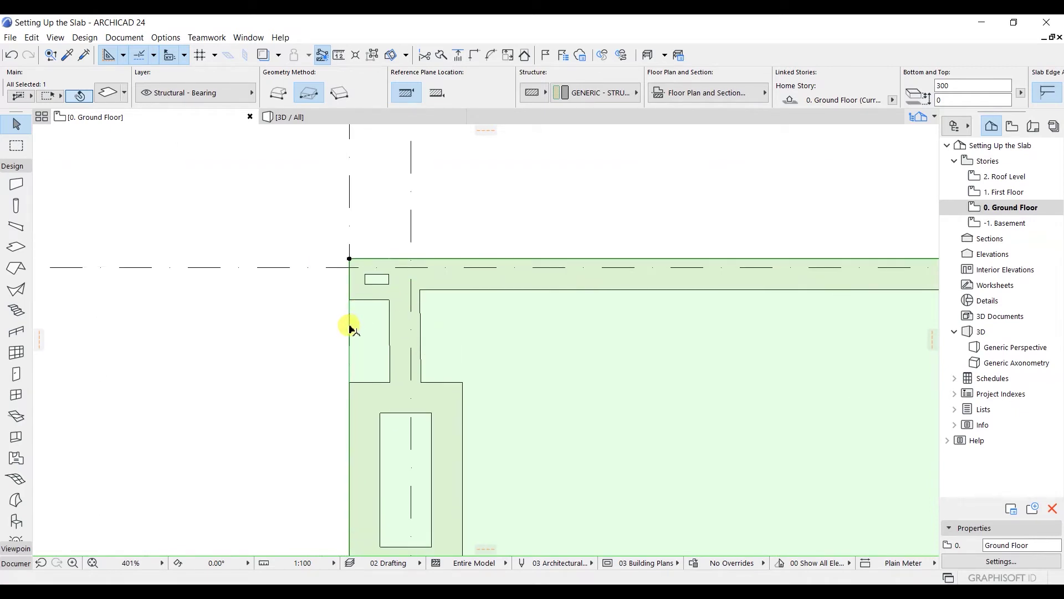
click(350, 327)
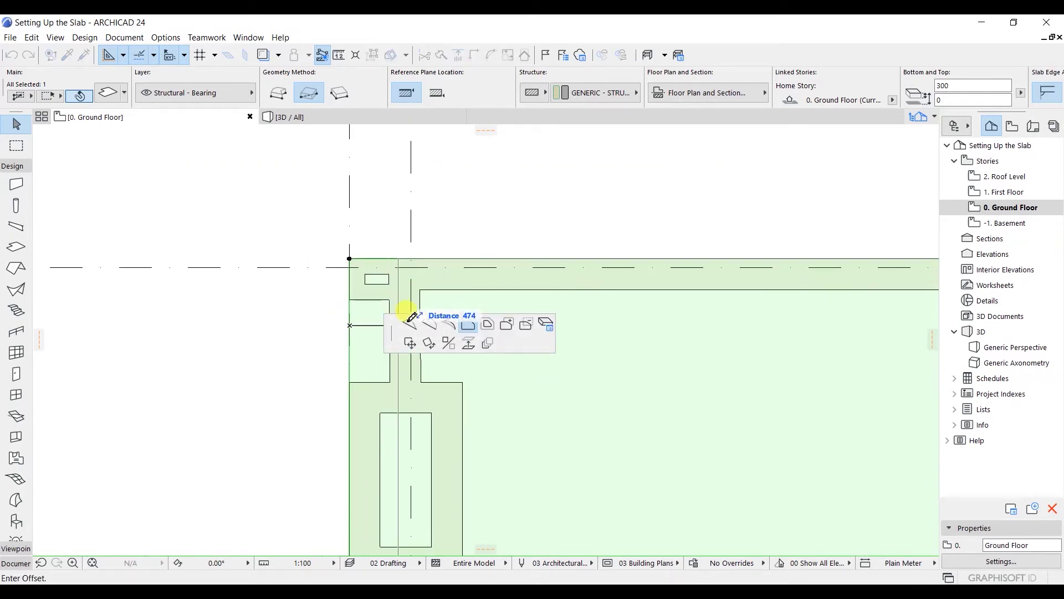
click(391, 324)
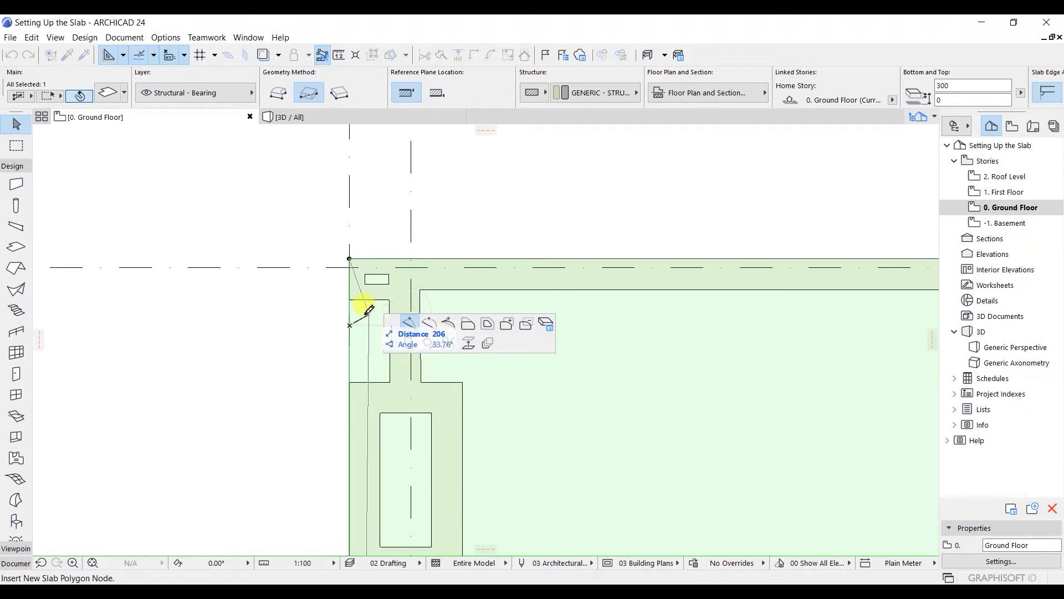
click(349, 303)
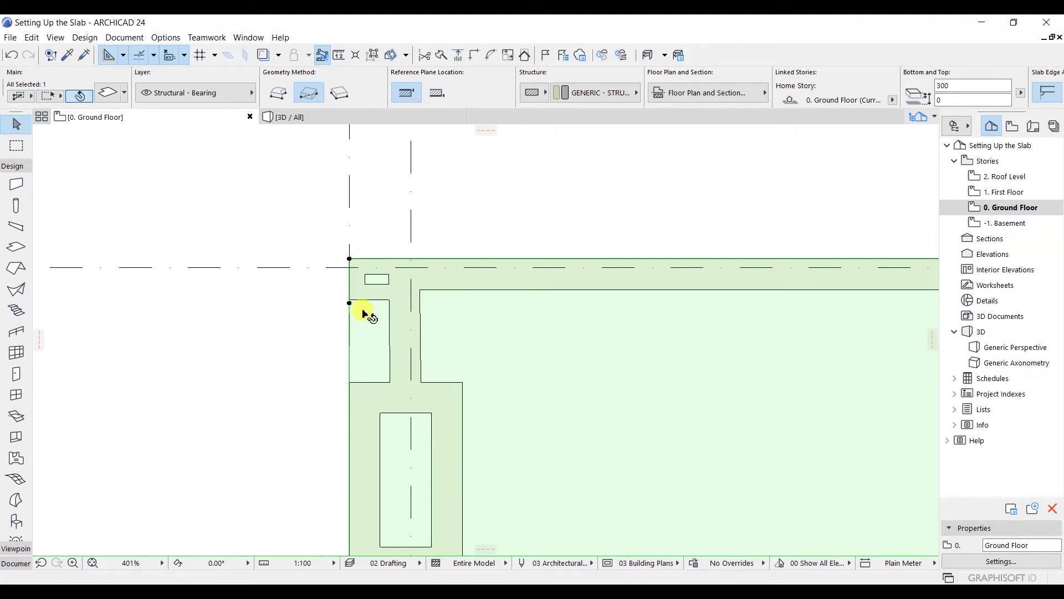
scroll(354, 303, up, 3)
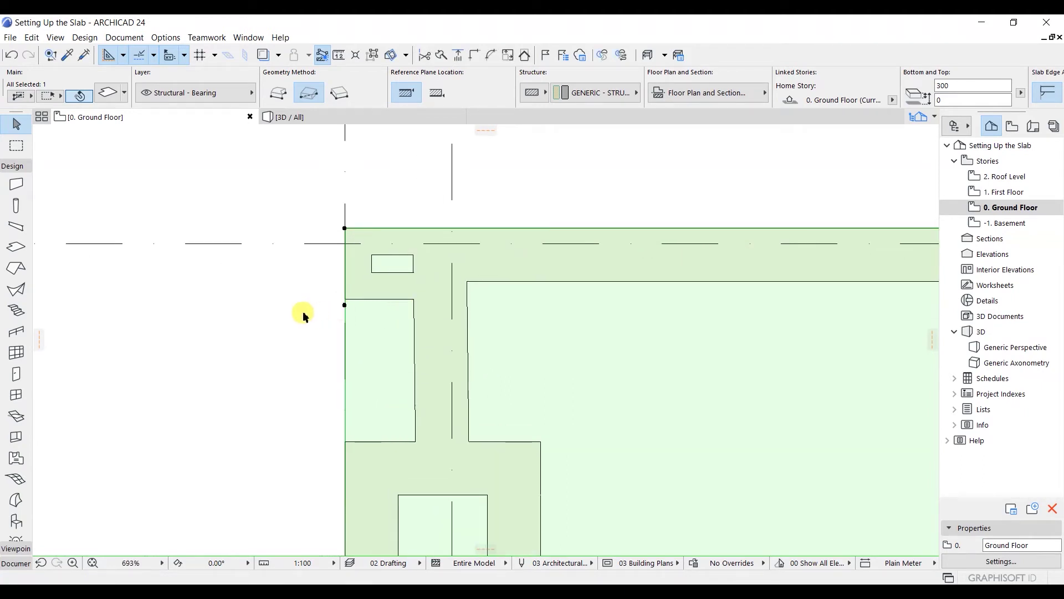
key(ctrl+z)
click(345, 319)
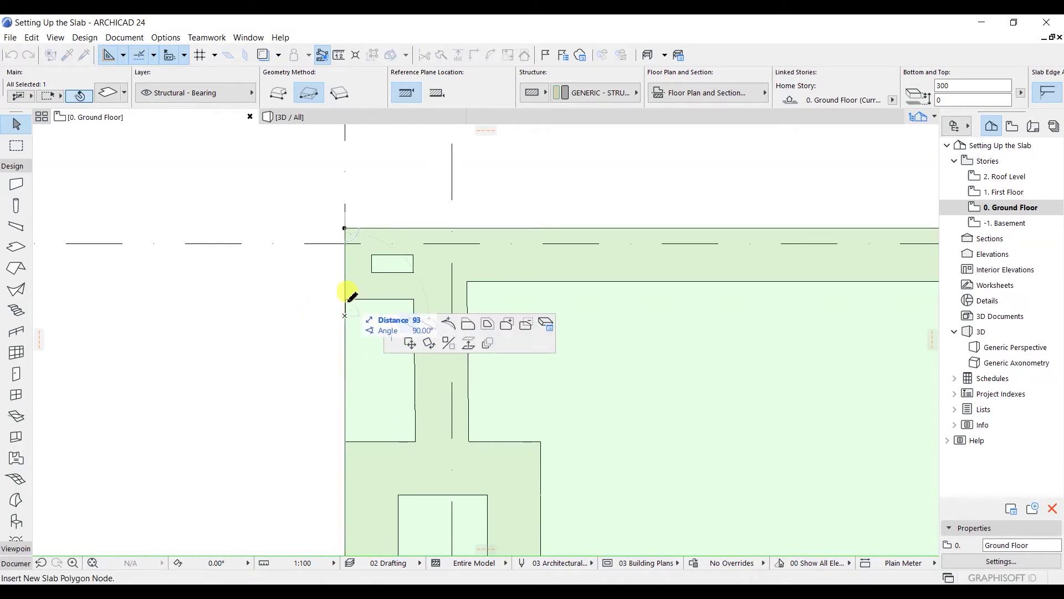
click(346, 299)
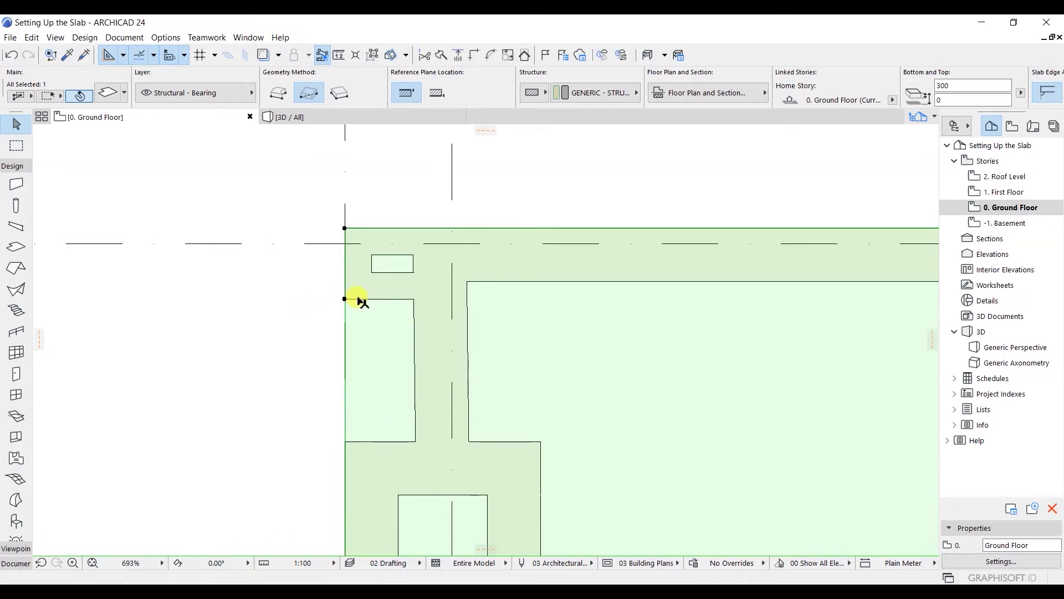
Add a second node lower on the left edge and move the upper node inward to the wall corner.
click(345, 372)
click(408, 333)
click(346, 440)
click(345, 299)
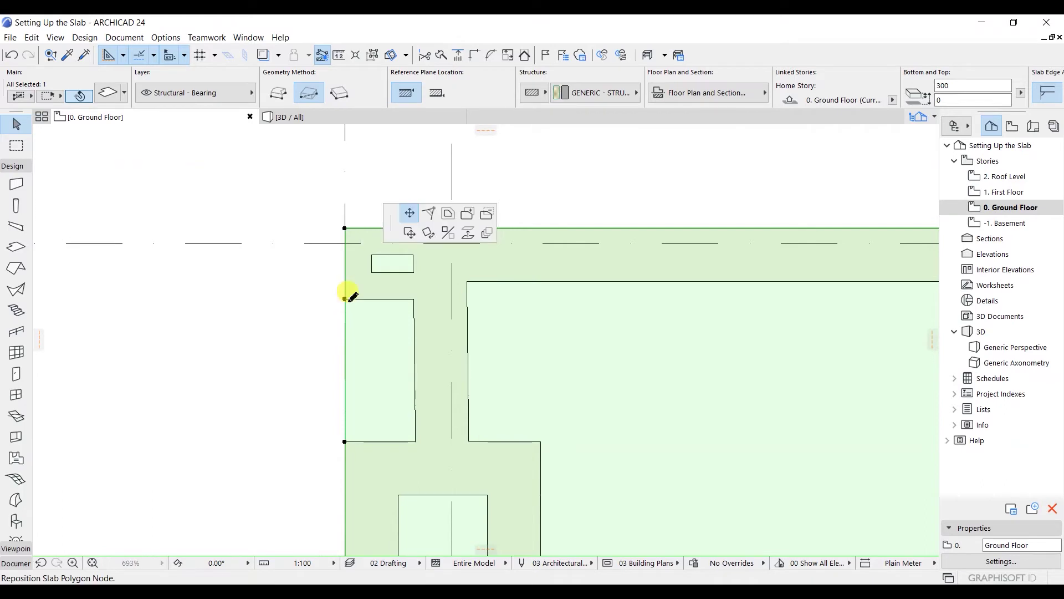
click(414, 300)
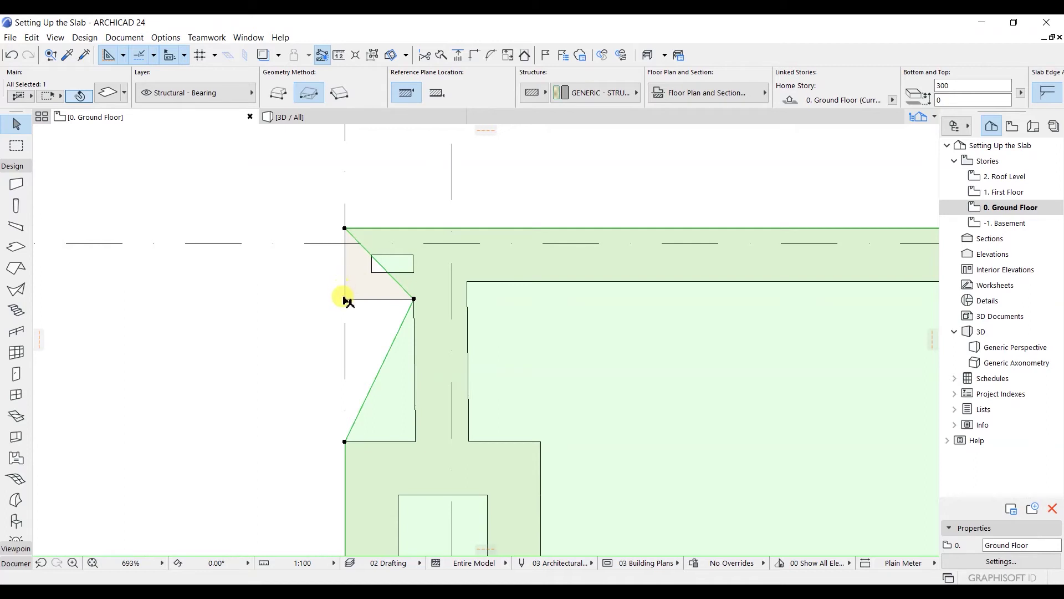
Undo the node move and insert a node at the wall's inner corner instead.
key(ctrl+z)
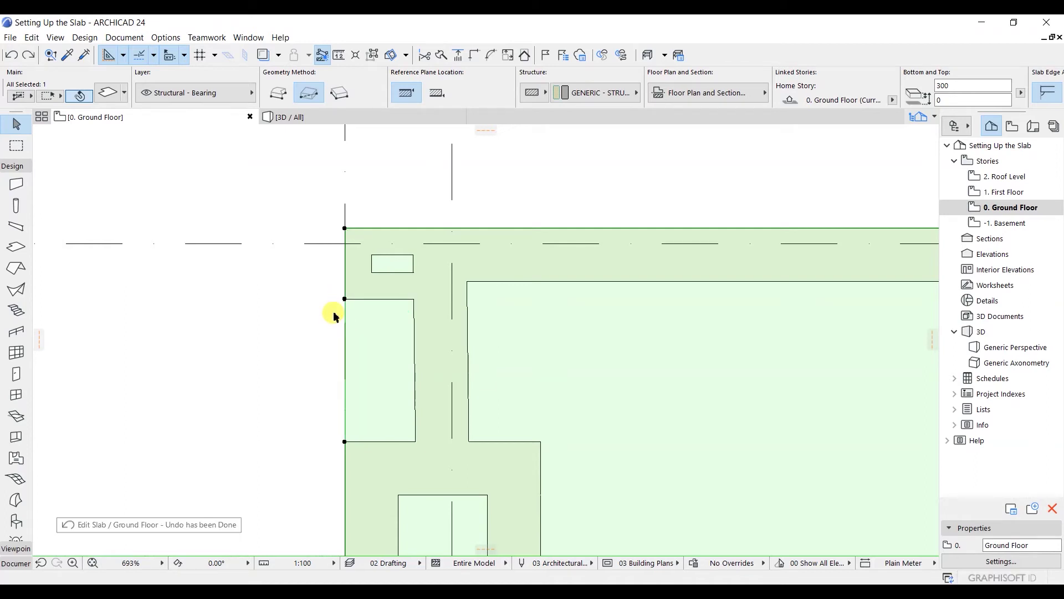
click(346, 345)
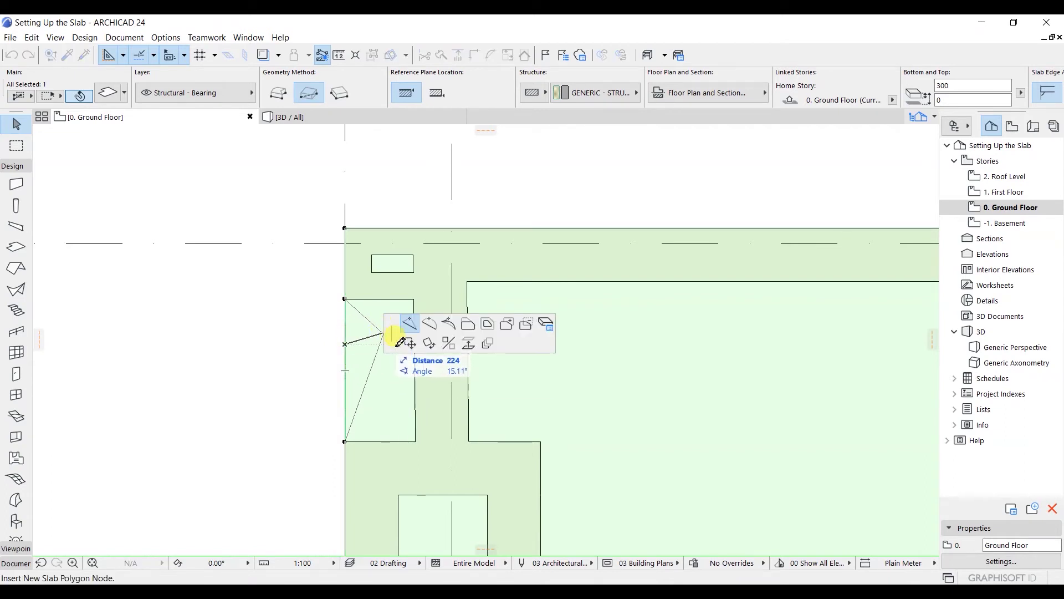
click(346, 344)
click(346, 344)
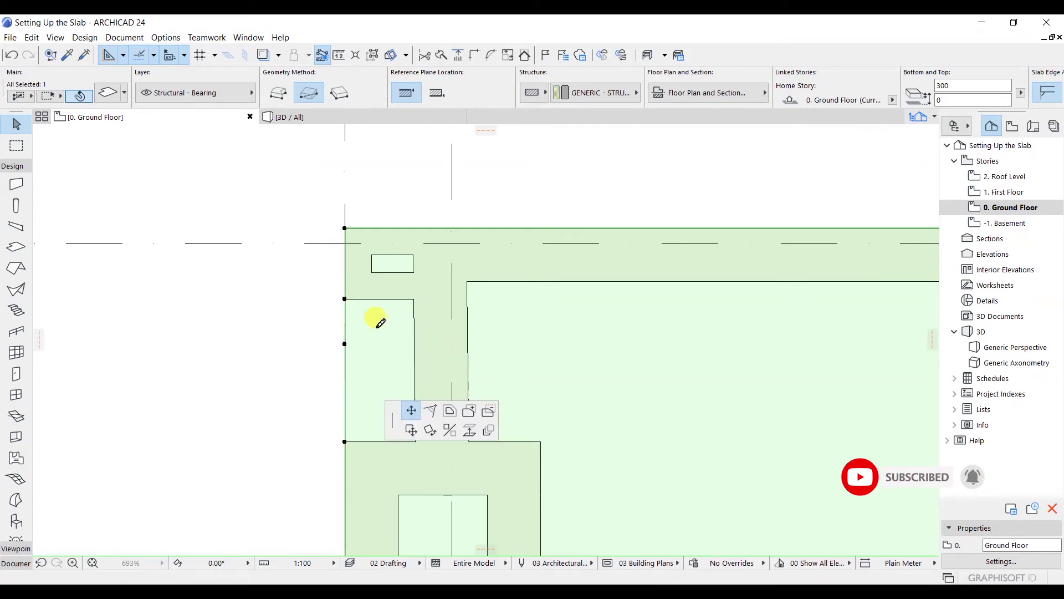
click(414, 300)
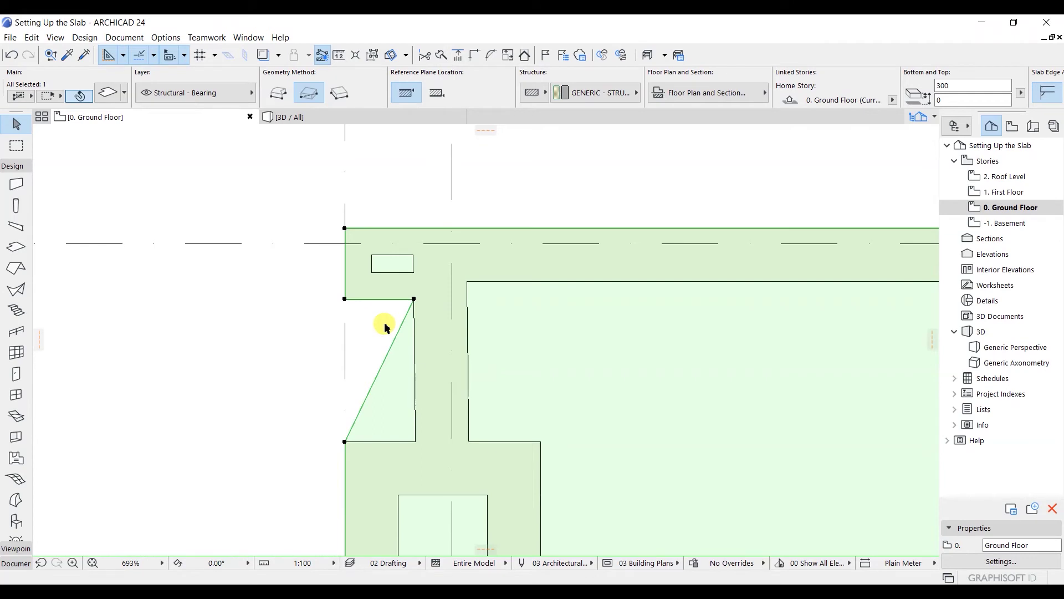
Add a node on the diagonal edge and move it to the bottom inner corner, squaring the notch.
click(379, 371)
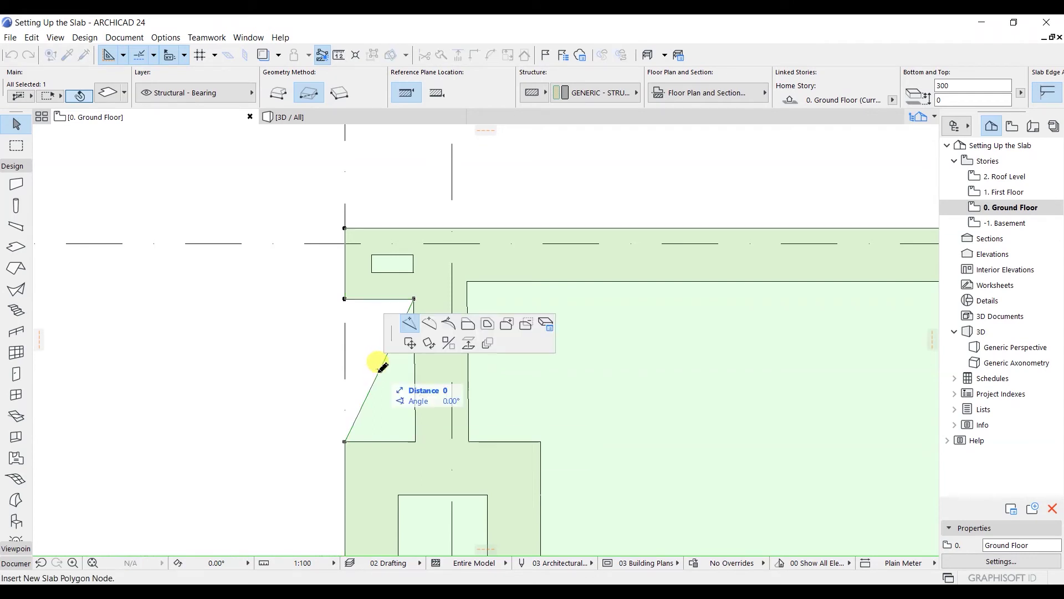
click(410, 331)
click(380, 369)
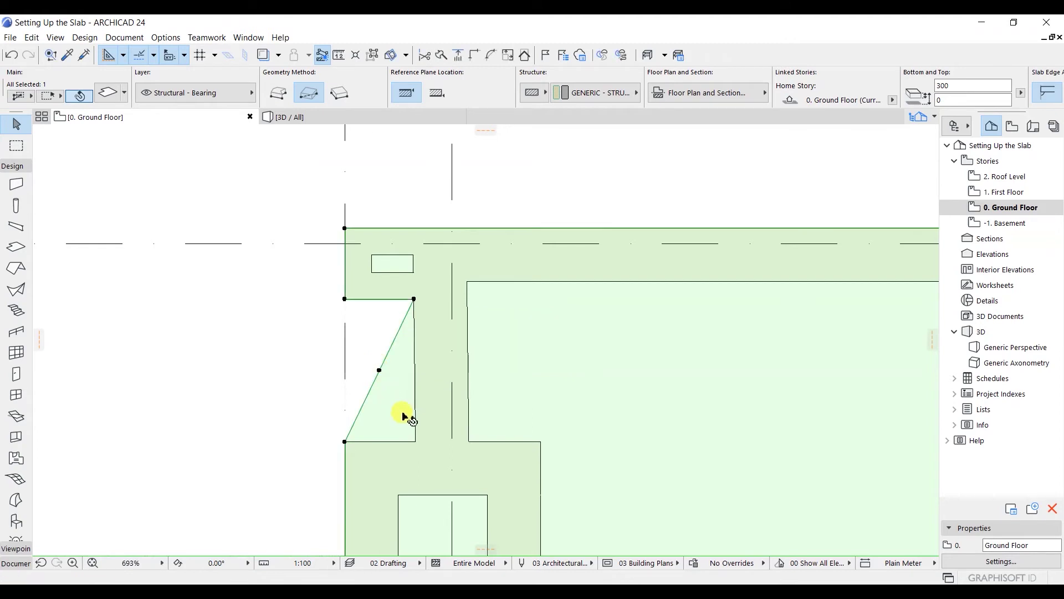
click(380, 370)
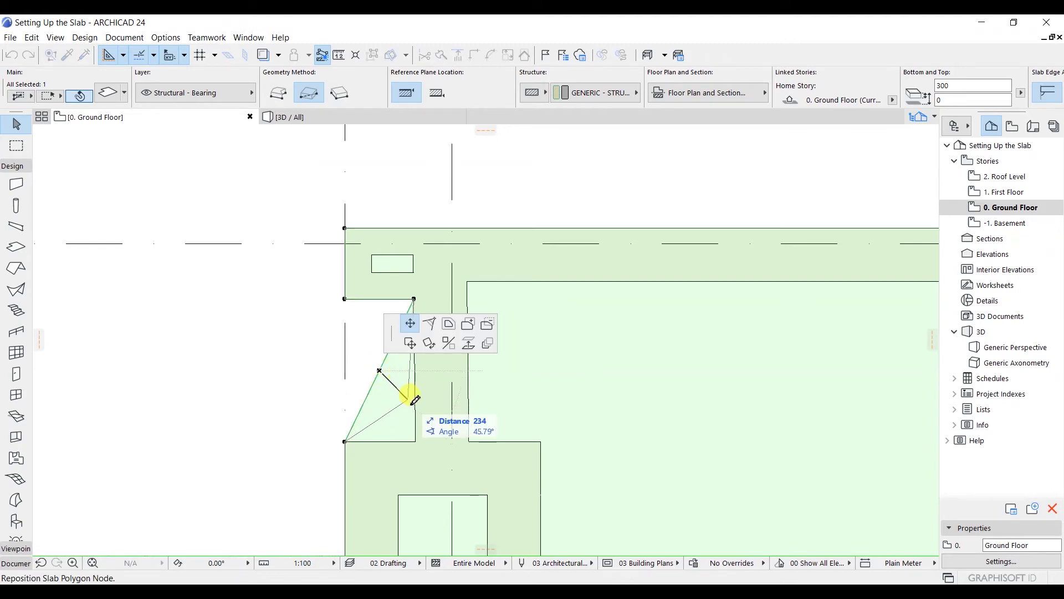
click(415, 441)
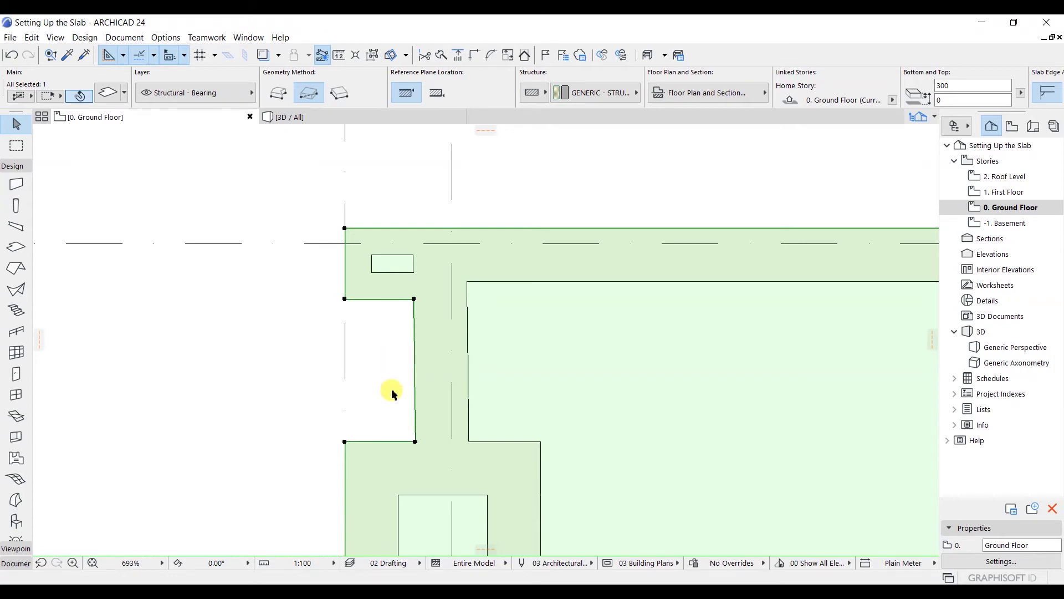
Insert a node on the slab's lower left edge where the exterior wall steps out.
scroll(391, 393, down, 5)
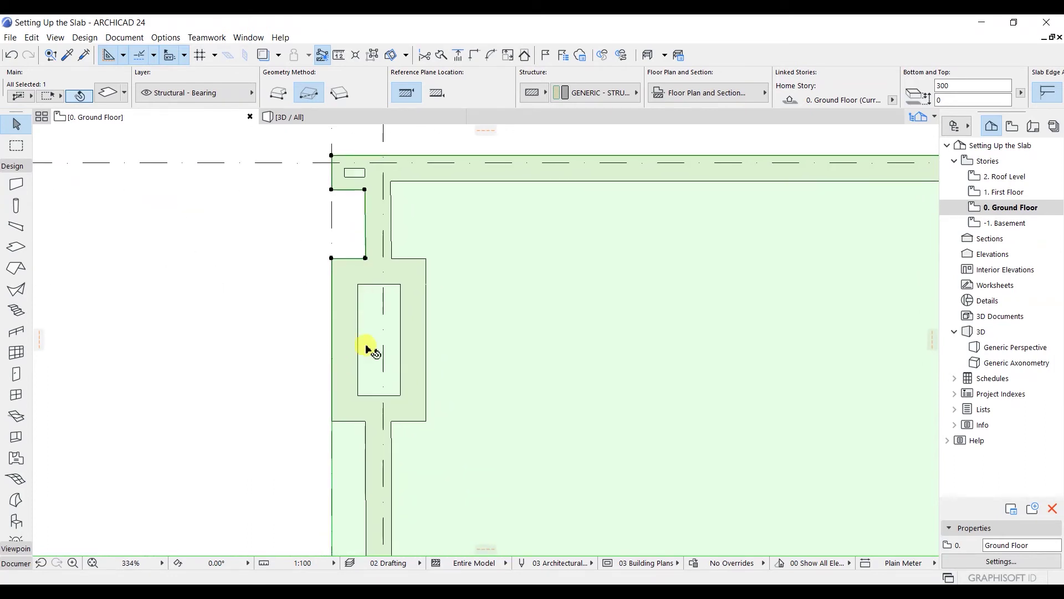
middle_drag(369, 350, 366, 300)
scroll(329, 340, up, 2)
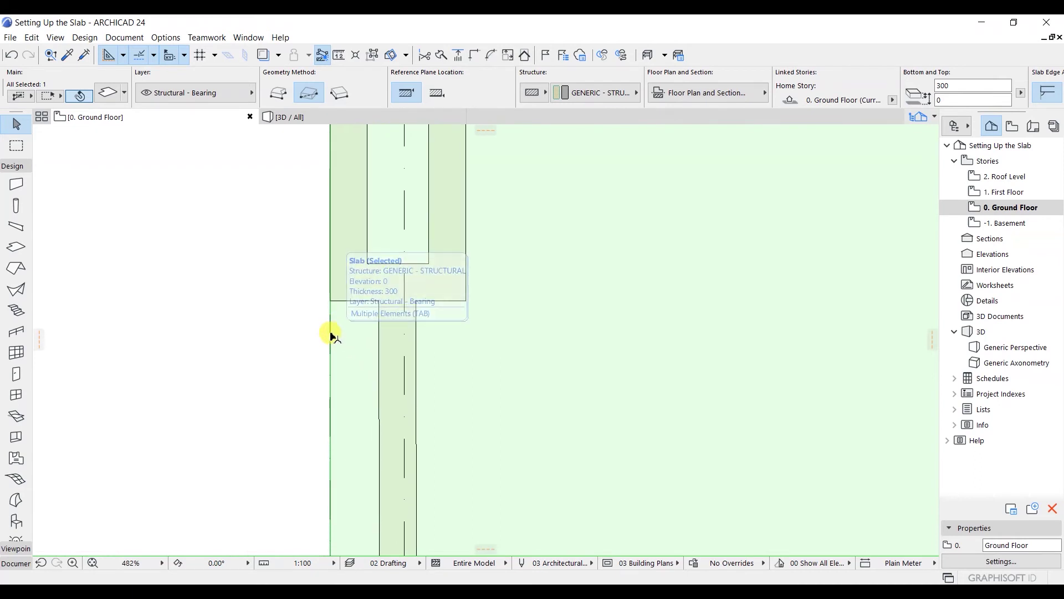
click(331, 332)
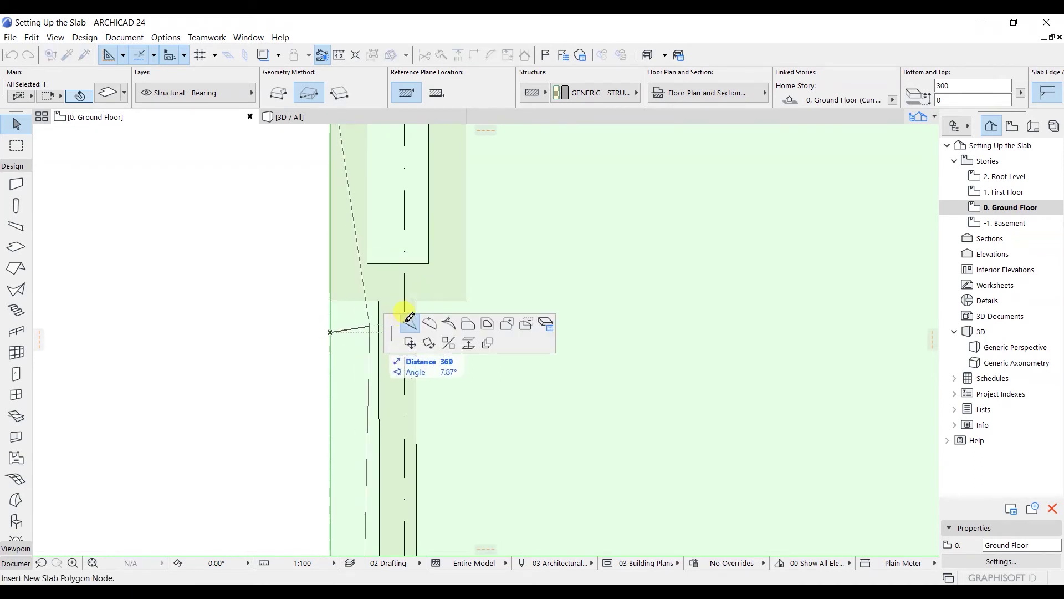
click(330, 300)
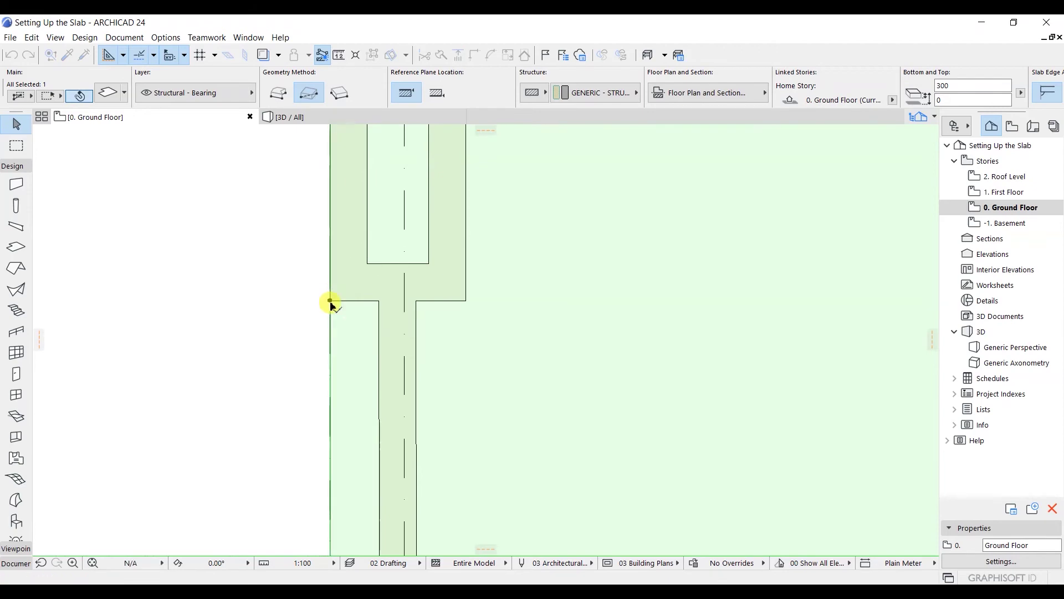
scroll(369, 398, down, 2)
scroll(365, 310, down, 6)
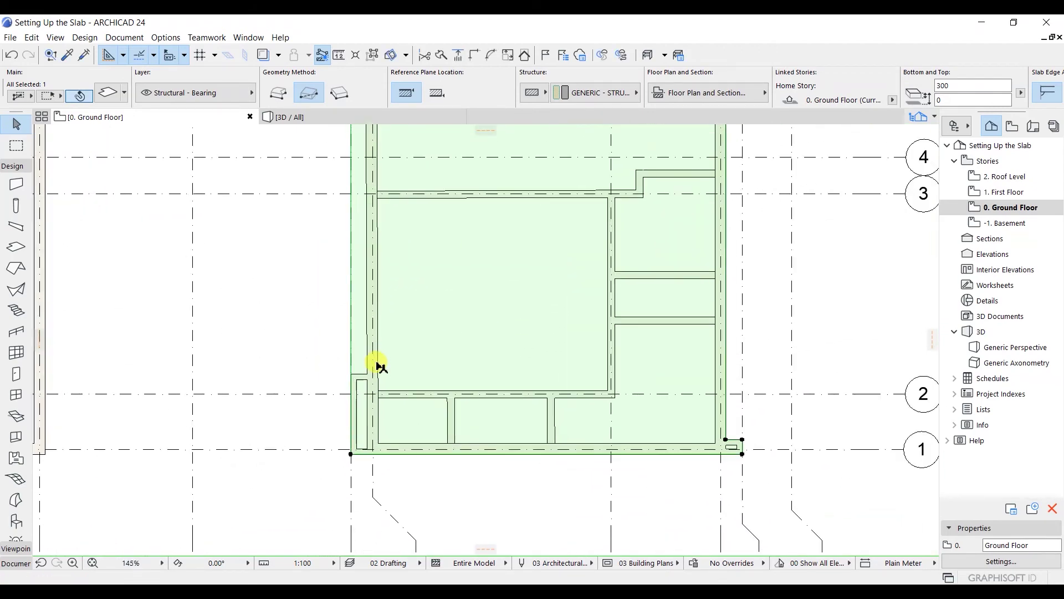
Insert a node on the lower left slab edge, straightening that edge vertically.
scroll(359, 376, up, 6)
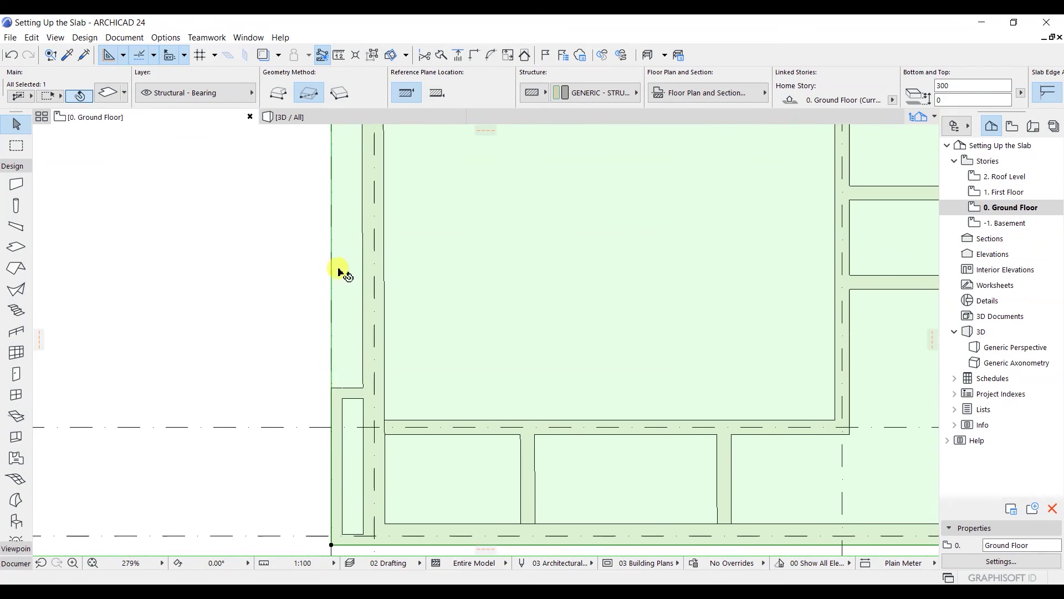
click(331, 358)
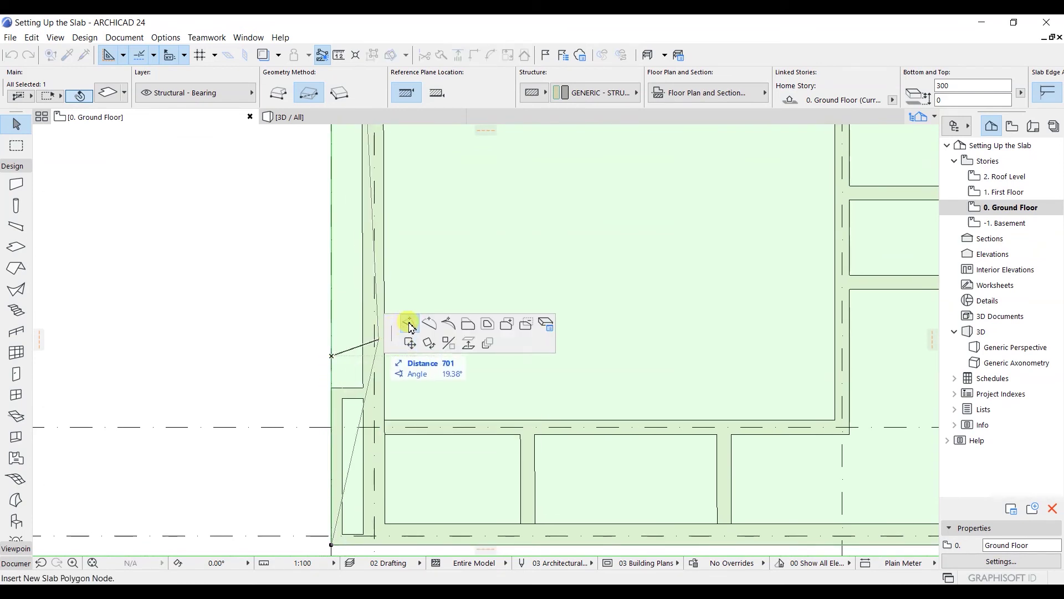
click(335, 373)
scroll(318, 288, down, 4)
scroll(311, 341, up, 3)
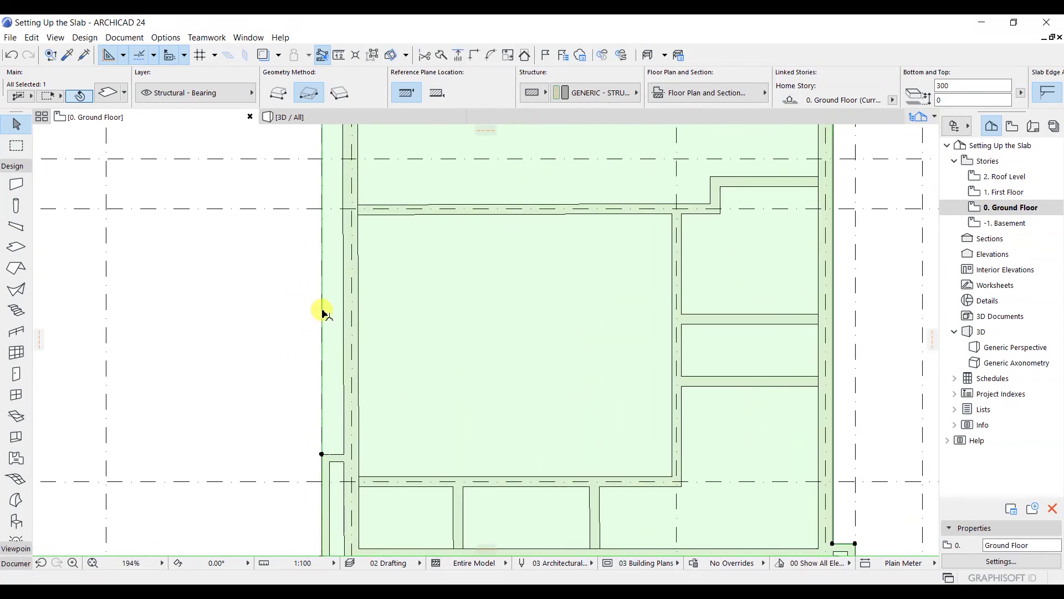
Offset the upper left slab edge inward onto the exterior wall face.
click(322, 304)
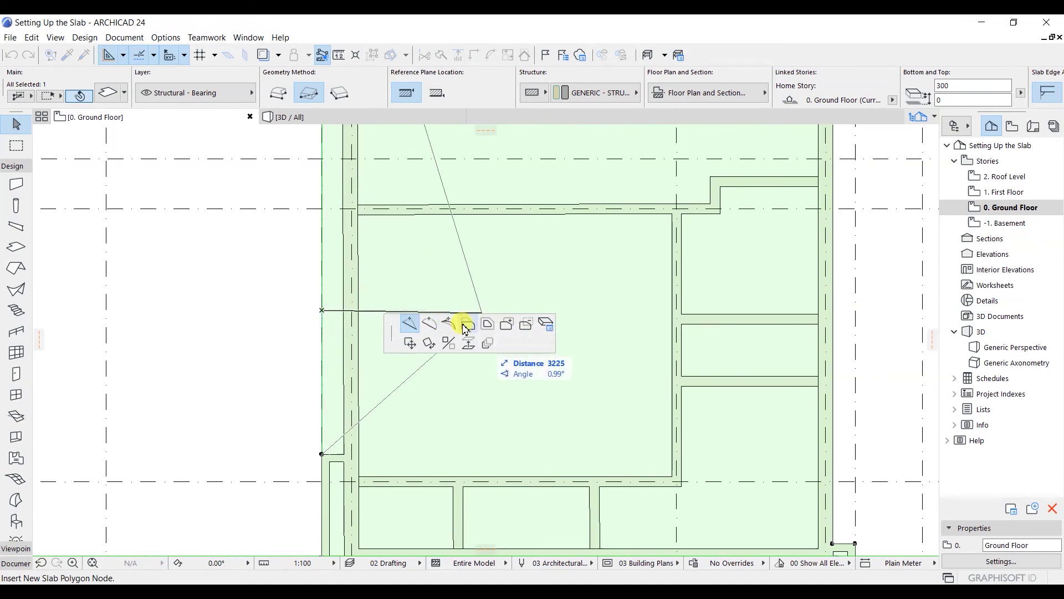
click(465, 327)
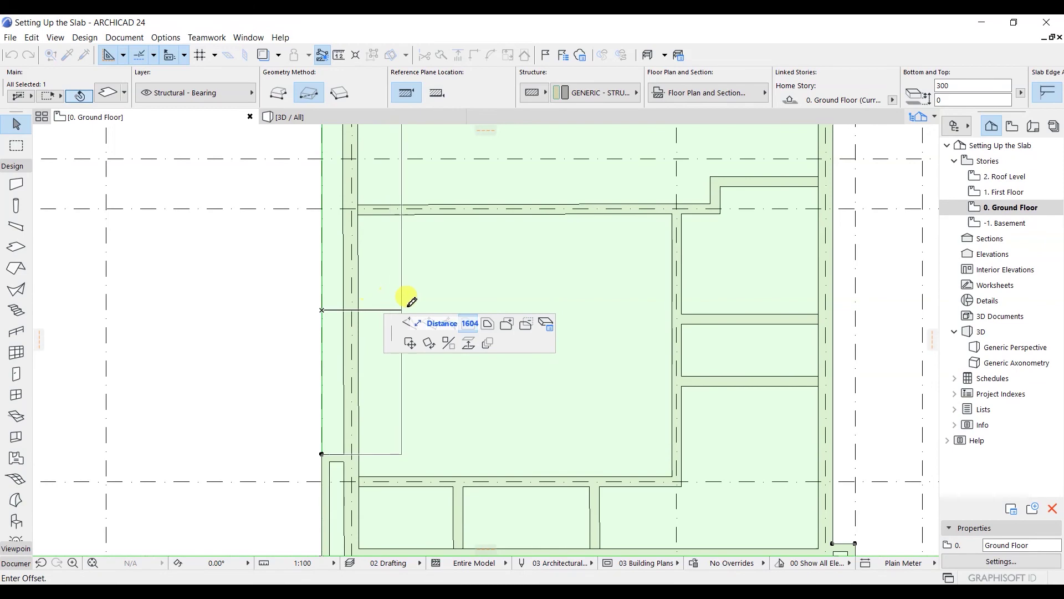
click(343, 302)
scroll(349, 349, down, 2)
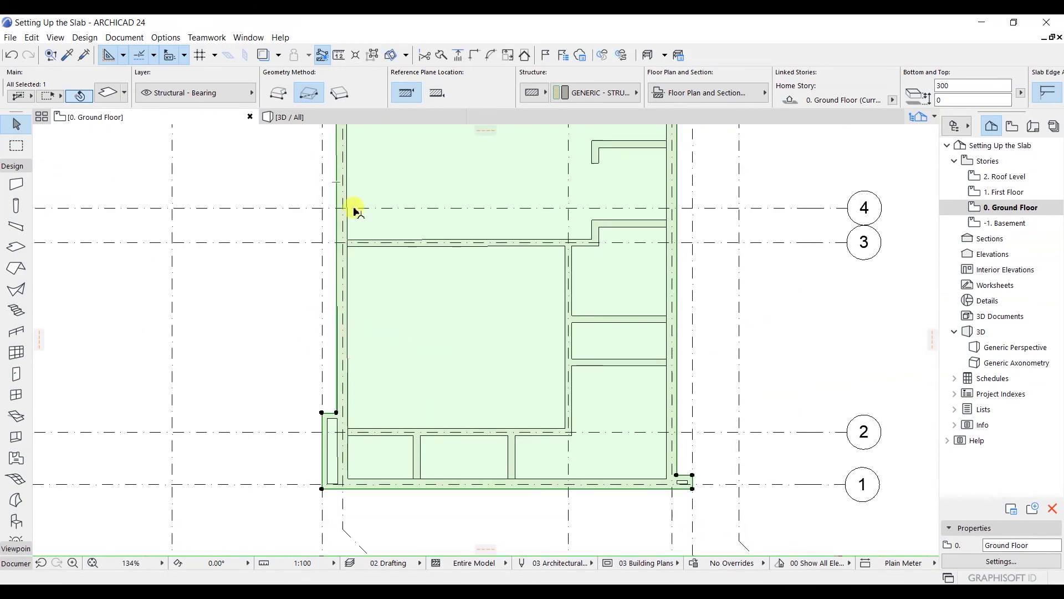
scroll(358, 260, up, 3)
scroll(365, 302, down, 2)
scroll(332, 266, up, 2)
scroll(370, 244, down, 2)
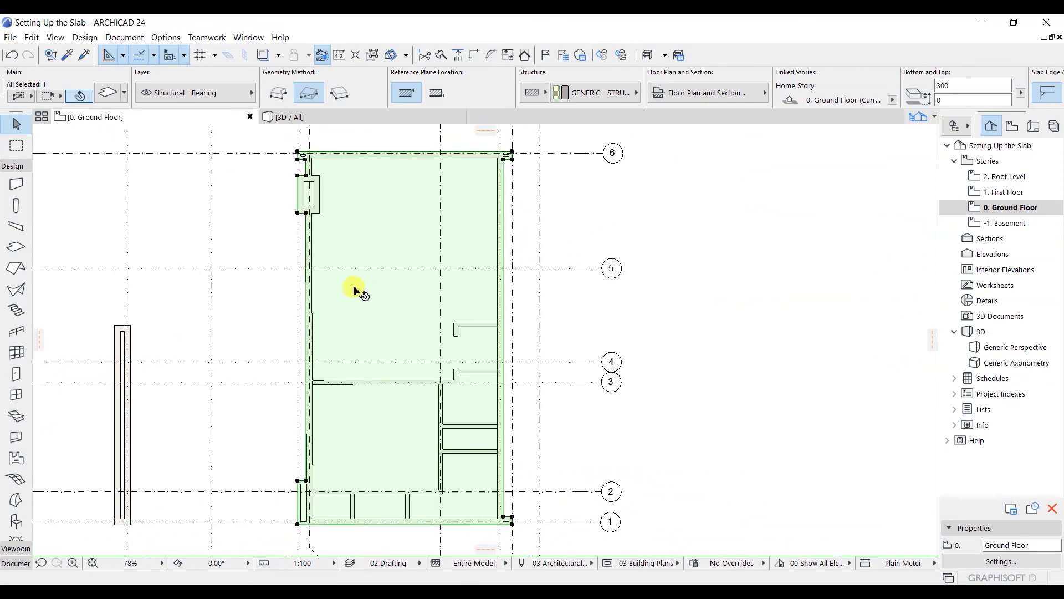
scroll(397, 245, up, 2)
scroll(379, 264, down, 1)
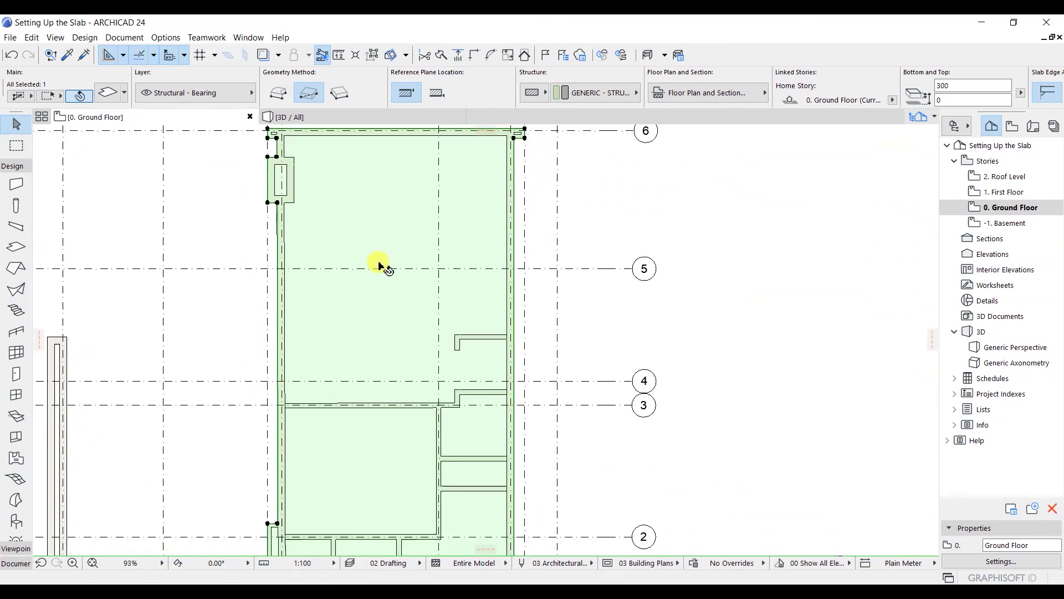
scroll(415, 351, down, 1)
middle_drag(415, 351, 407, 337)
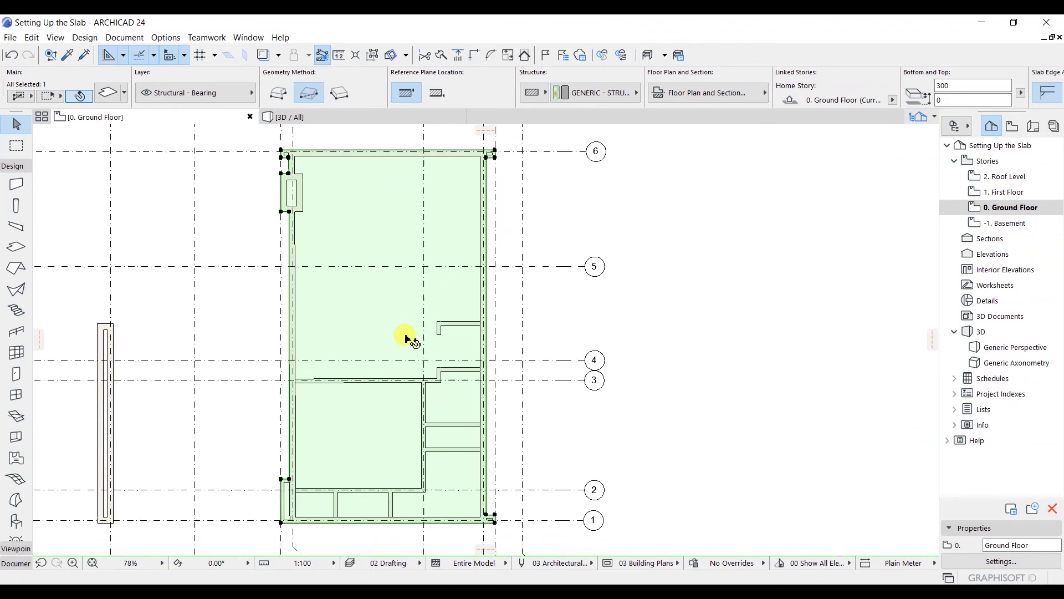